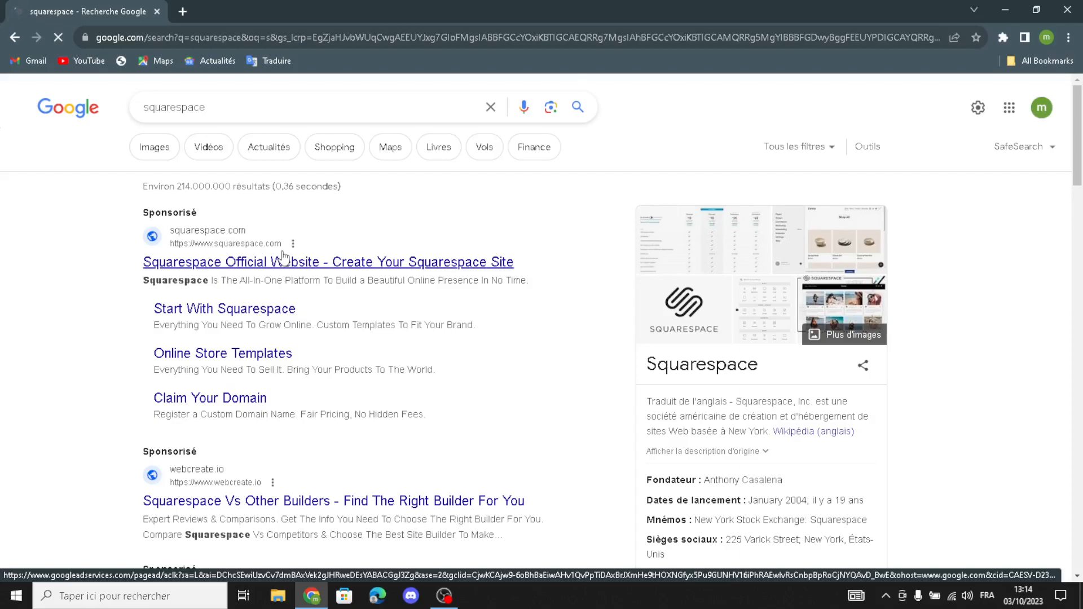
- Open the Squarespace website's template gallery and filter the templates by the Online Store and Services types
left_click(283, 260)
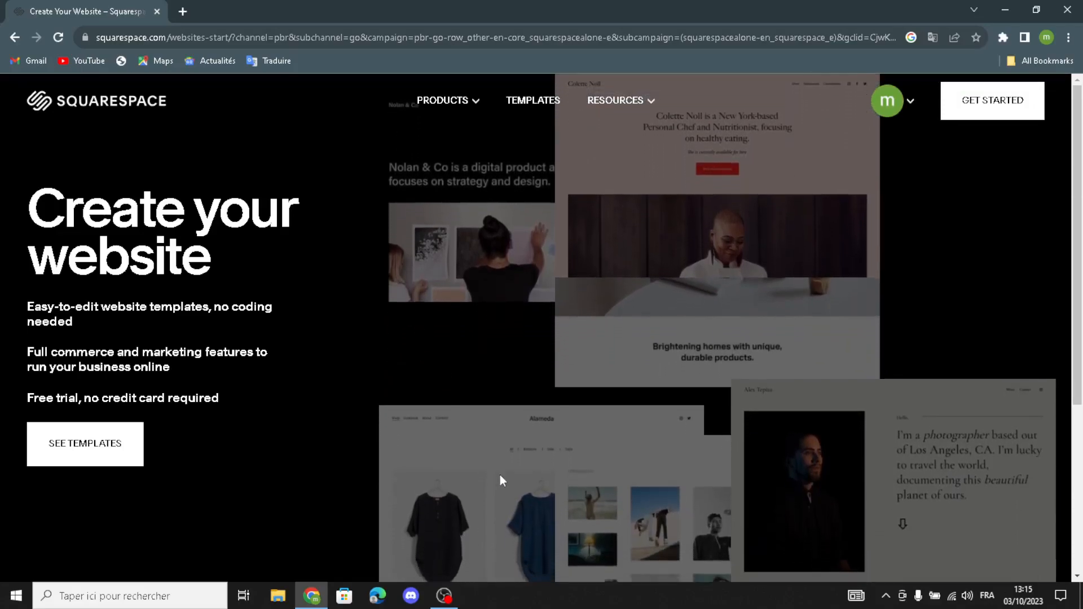
left_click(89, 455)
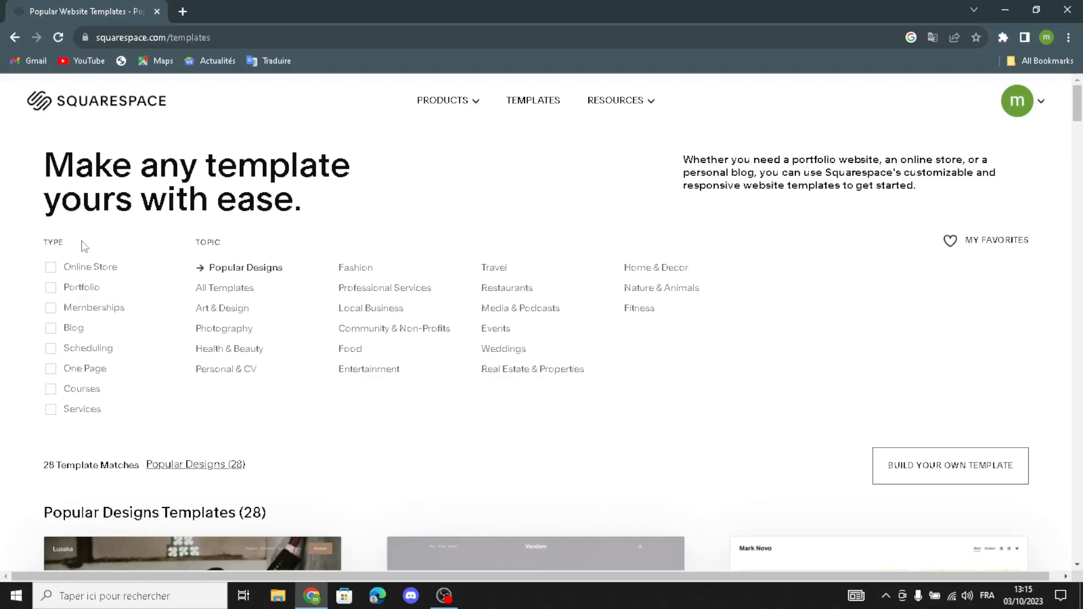
left_click(54, 272)
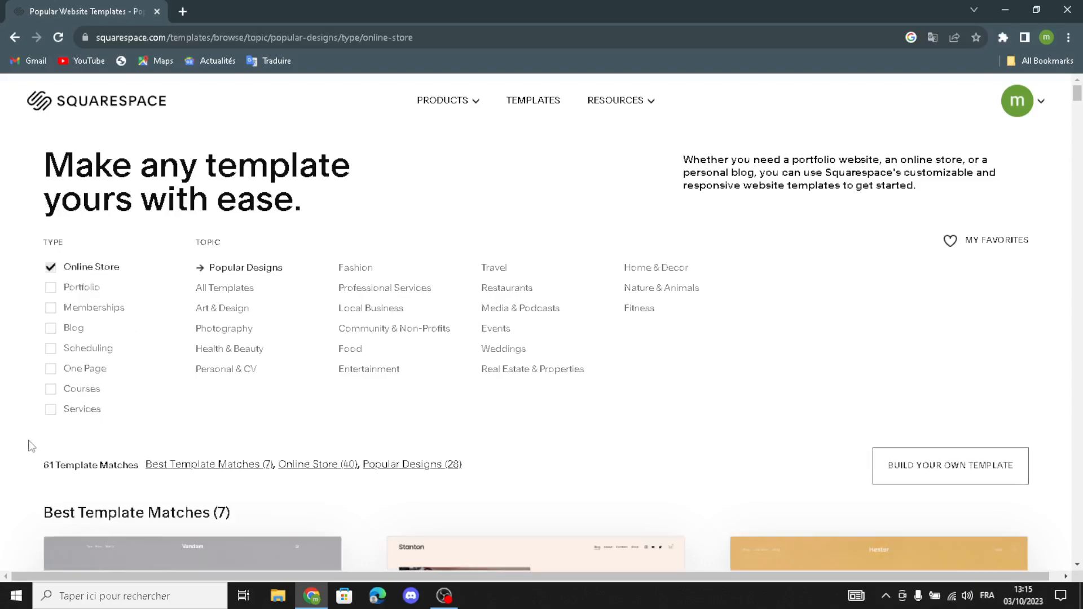
left_click(49, 414)
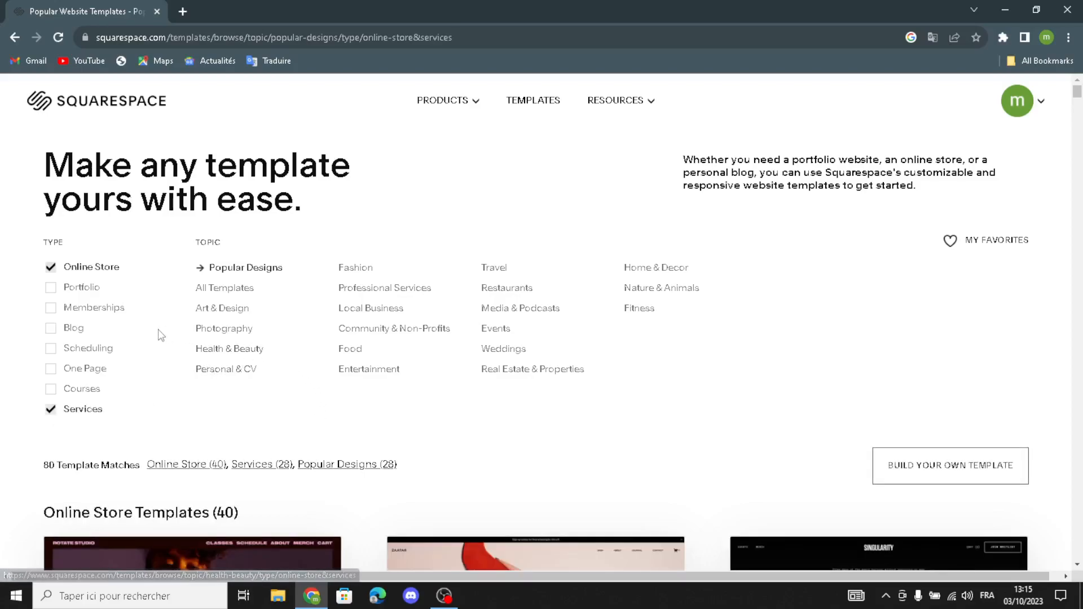
- Open the build-your-own template page from the gallery and try to start a custom template, dismissing the error dialog
scroll(254, 288, "down", 8)
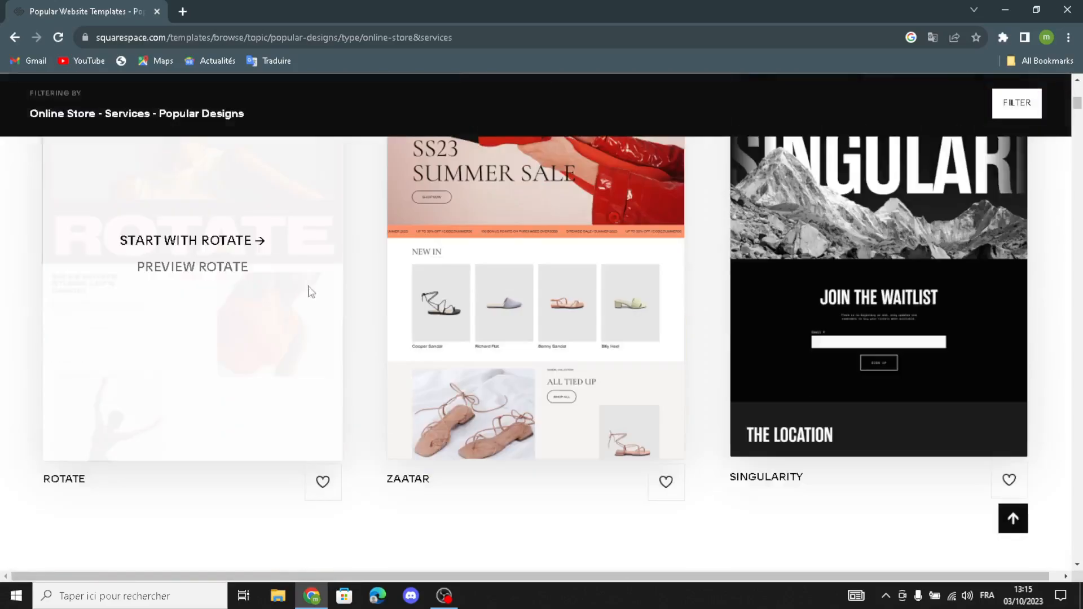
scroll(589, 325, "down", 8)
scroll(194, 309, "up", 2)
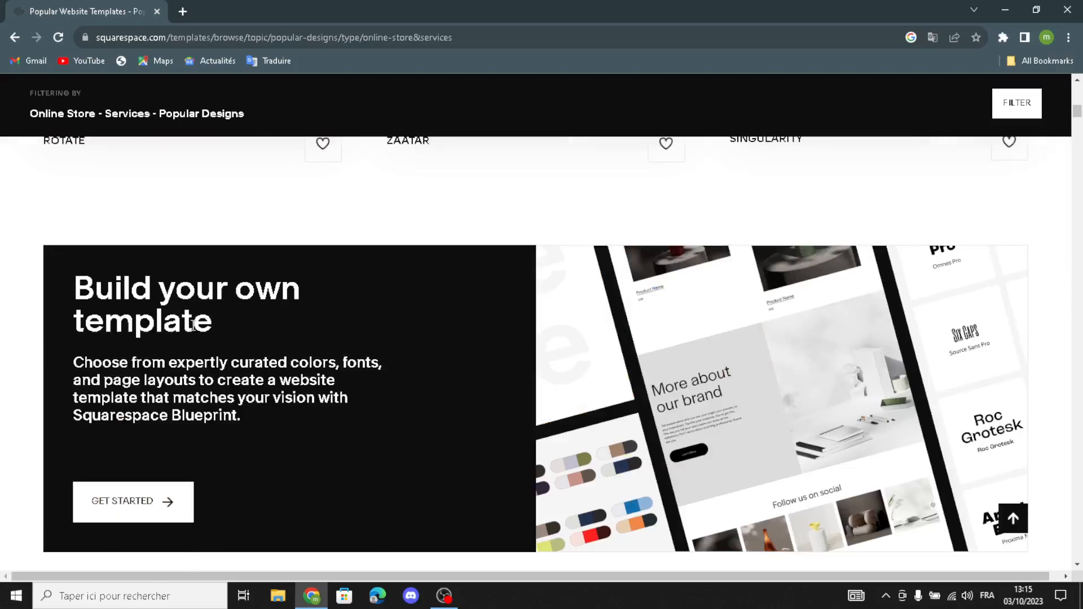
left_click(133, 509)
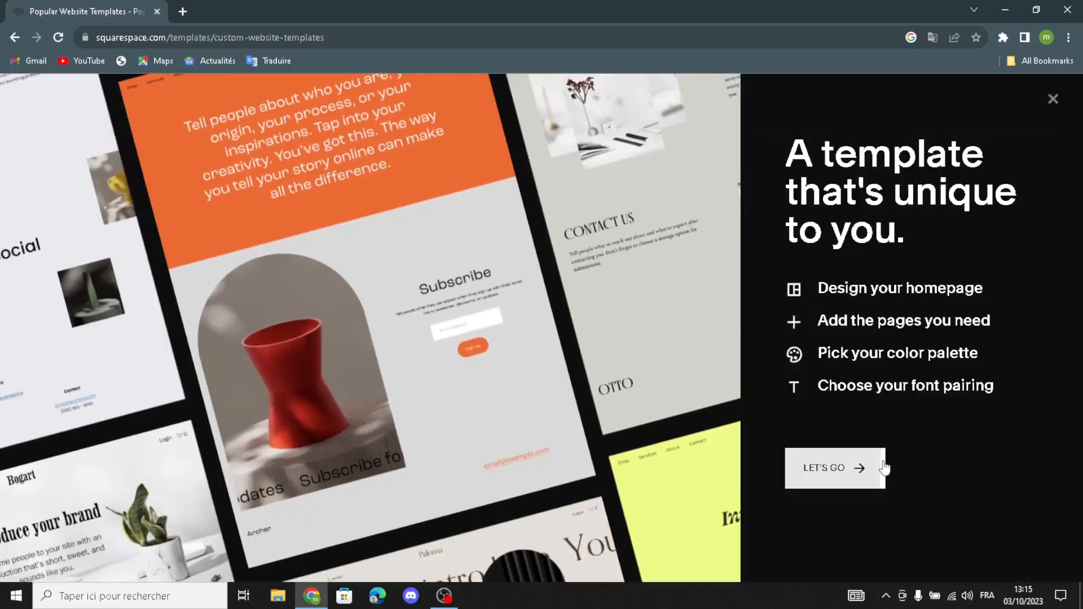
left_click(883, 464)
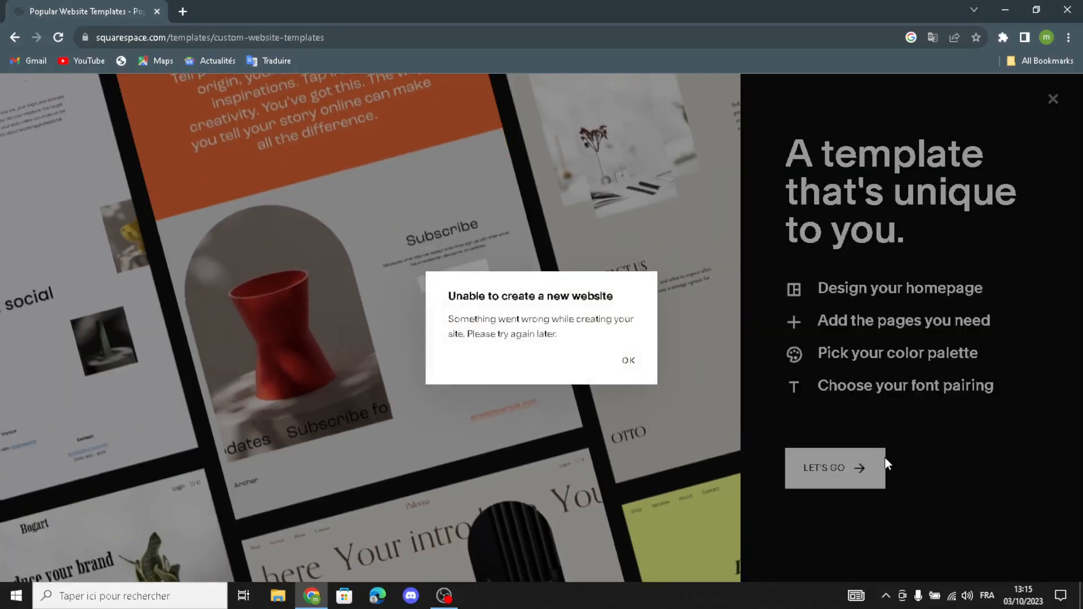
left_click(628, 364)
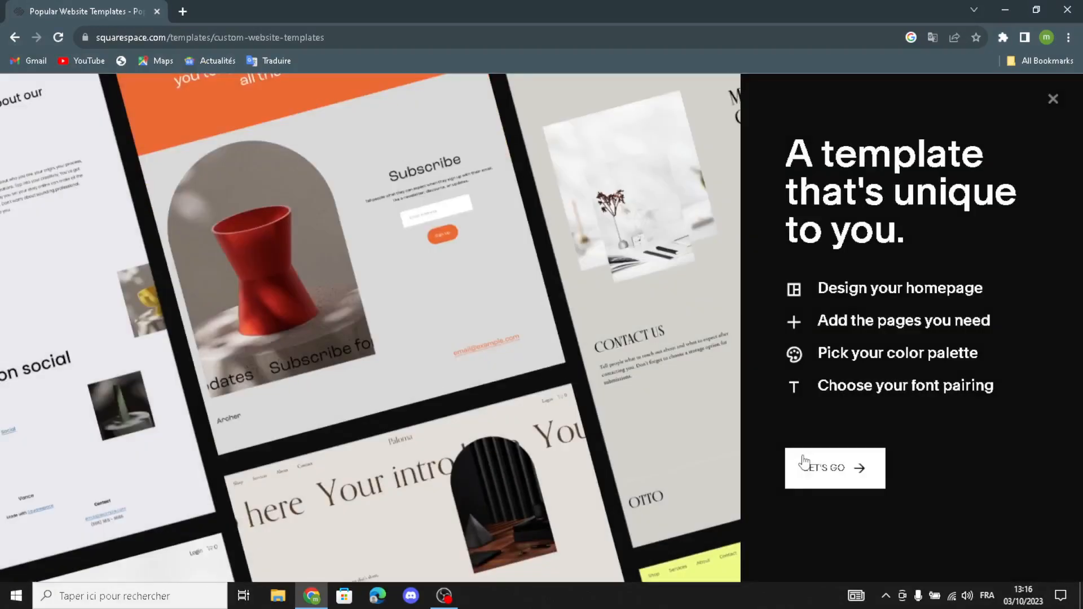
- Start the custom template and set the site title to GardenVibe
left_click(789, 466)
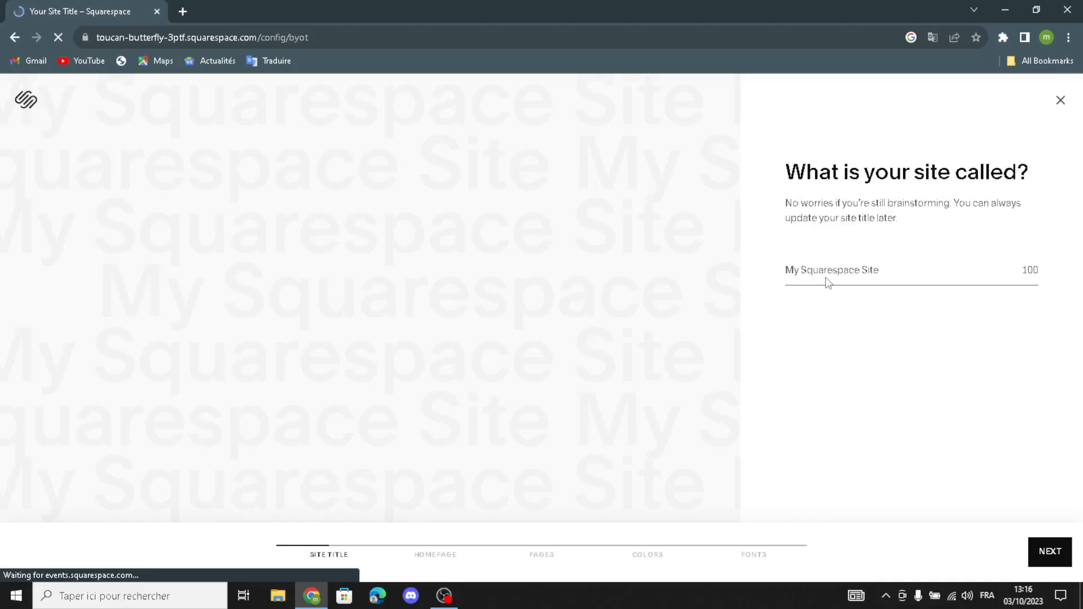
type("GardenVibe")
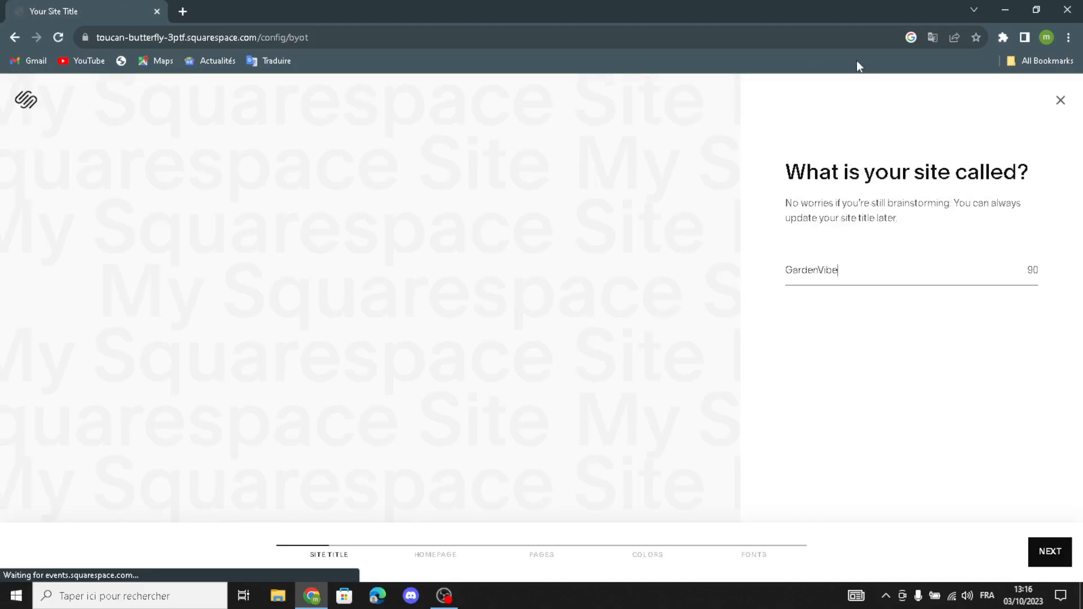
left_click(1049, 552)
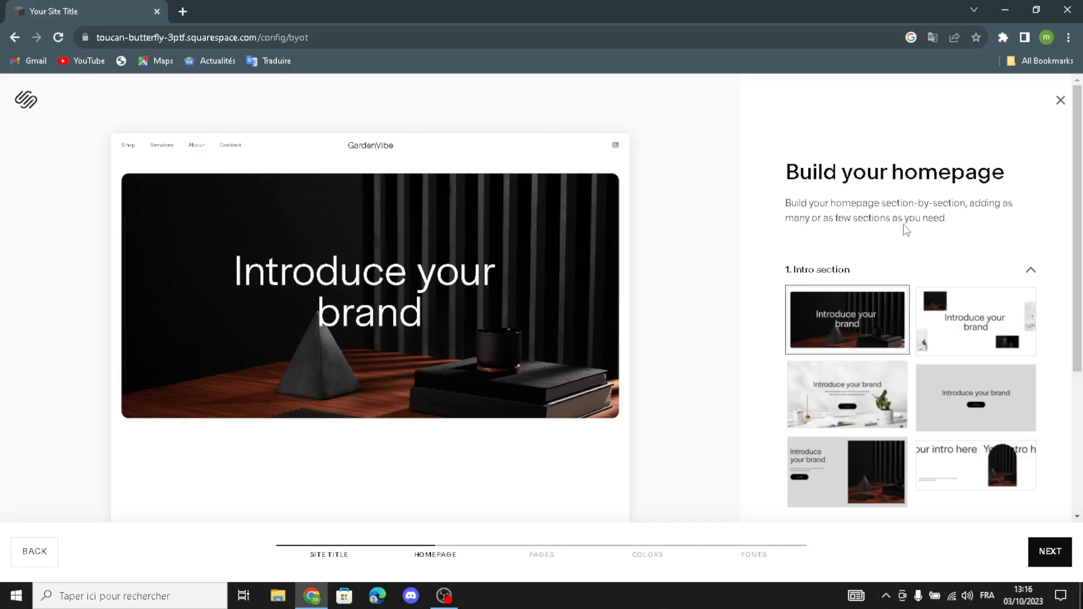
- Choose the plant-photo intro layout and the "Shop our product" layout with the arched image for the homepage
scroll(875, 268, "down", 1)
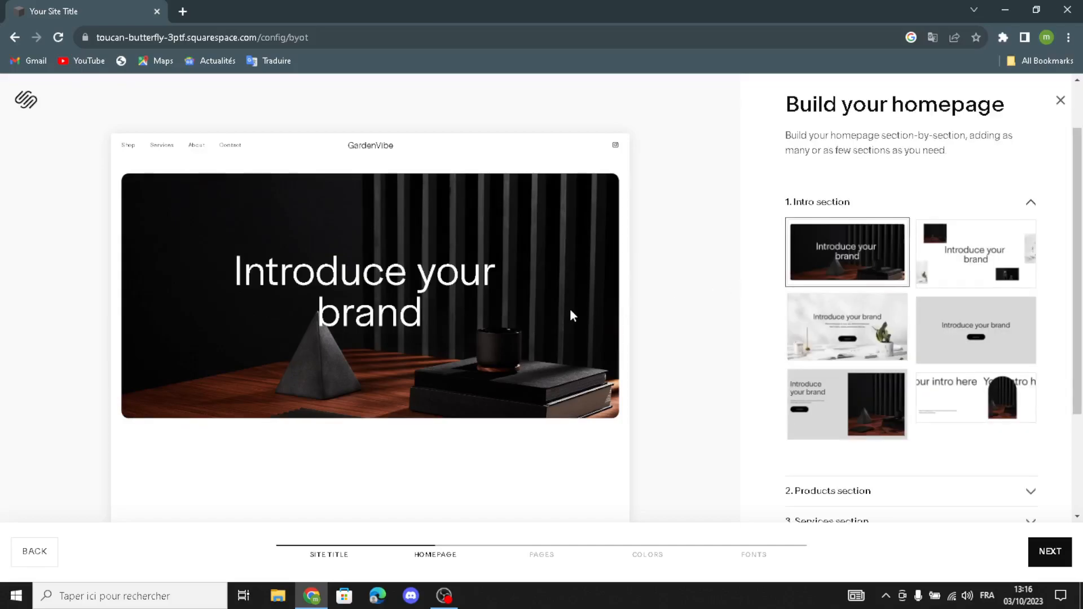
left_click(959, 329)
left_click(872, 337)
scroll(915, 329, "down", 3)
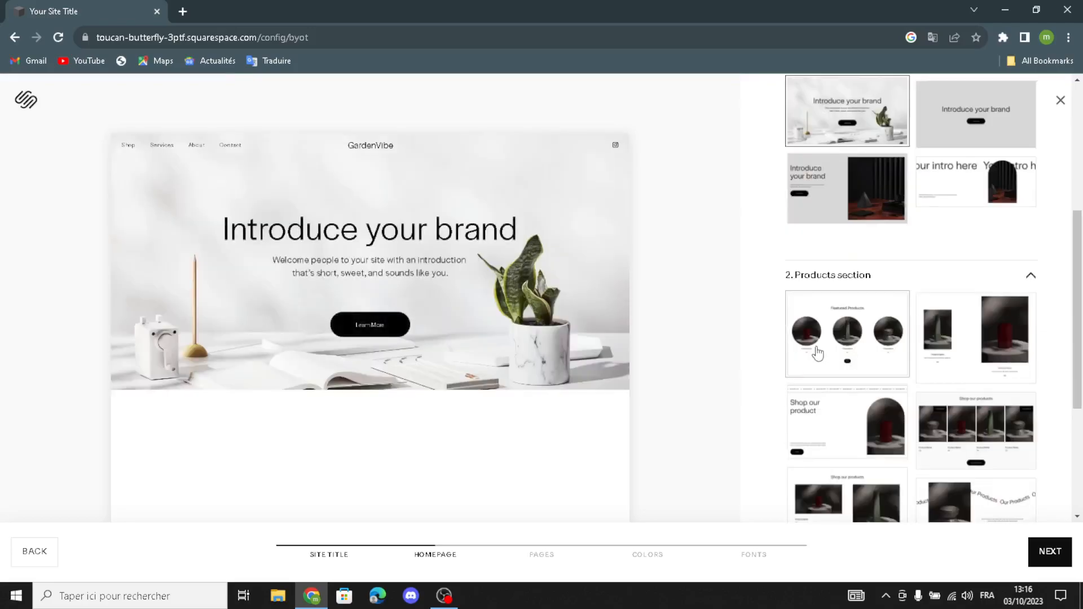
scroll(818, 354, "down", 2)
left_click(854, 300)
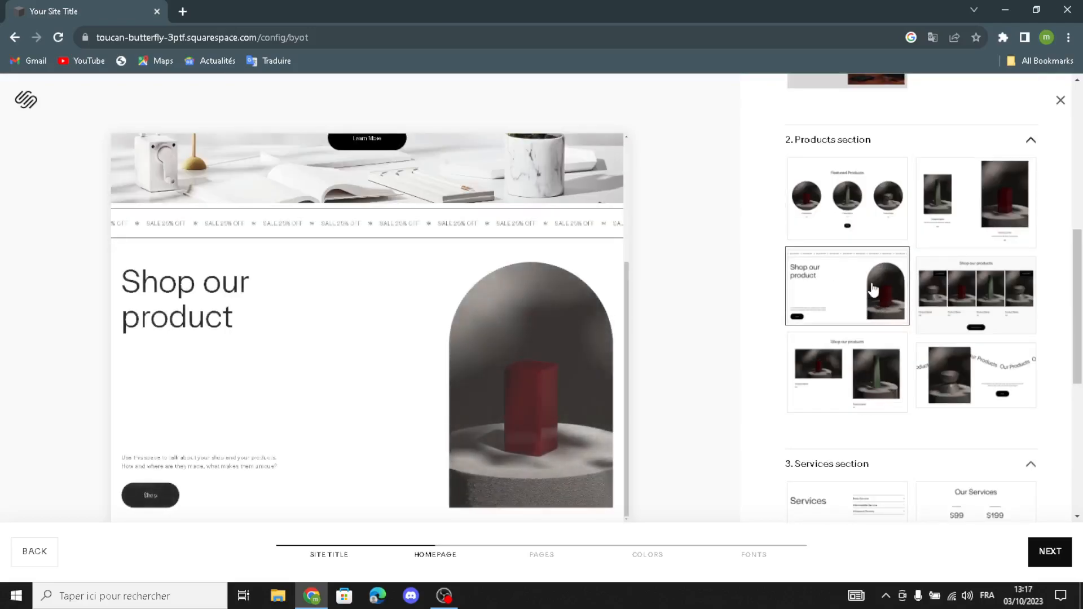
- Add the Services layout with the expandable service list and the "More about our brand" question-list layout to the homepage
scroll(890, 364, "down", 1)
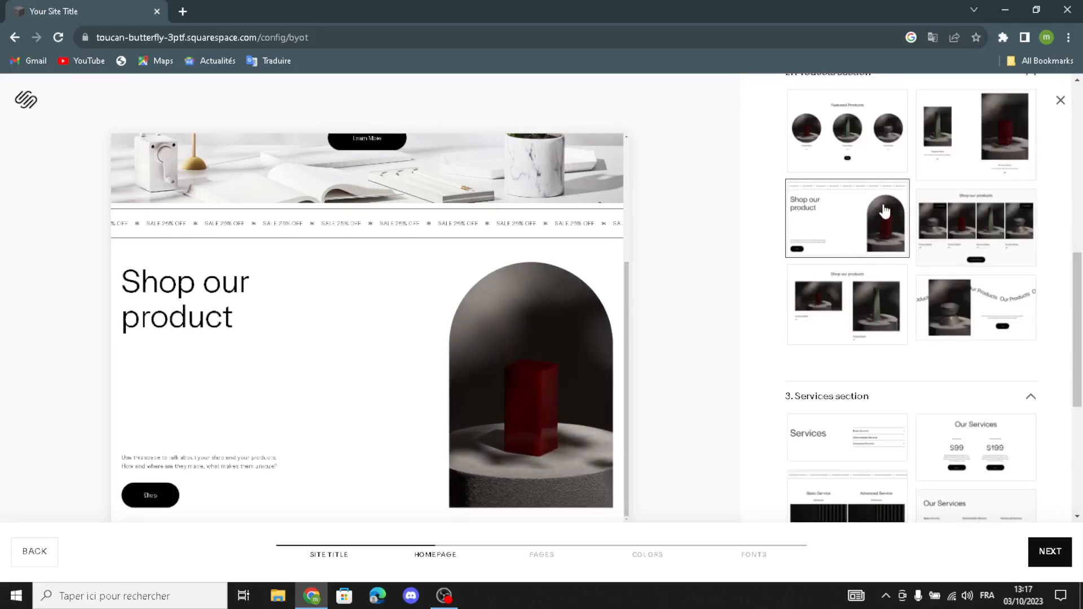
scroll(879, 239, "down", 2)
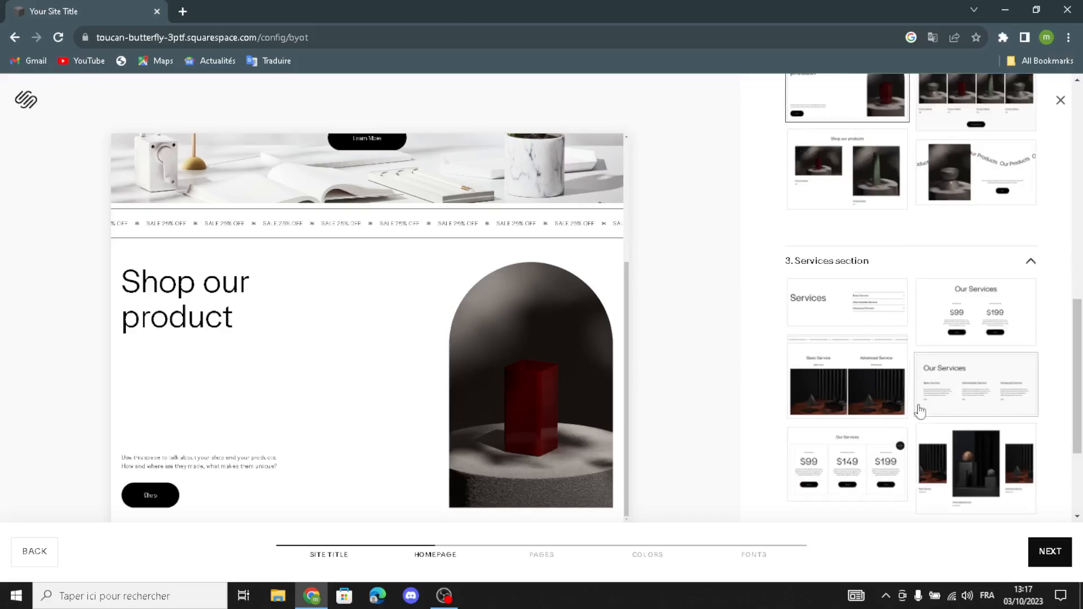
left_click(897, 319)
scroll(903, 339, "down", 5)
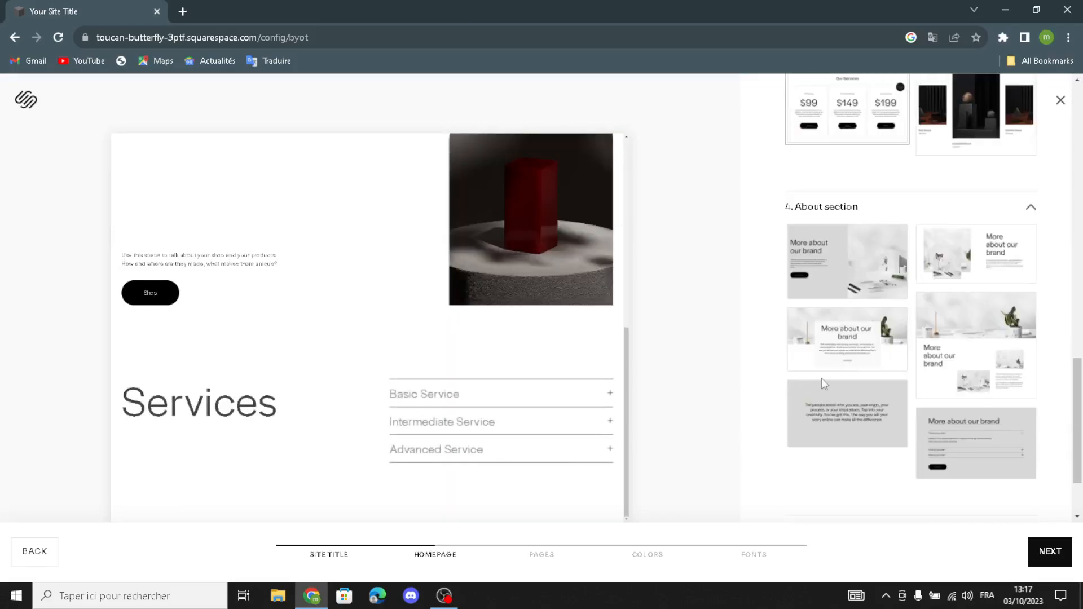
left_click(948, 433)
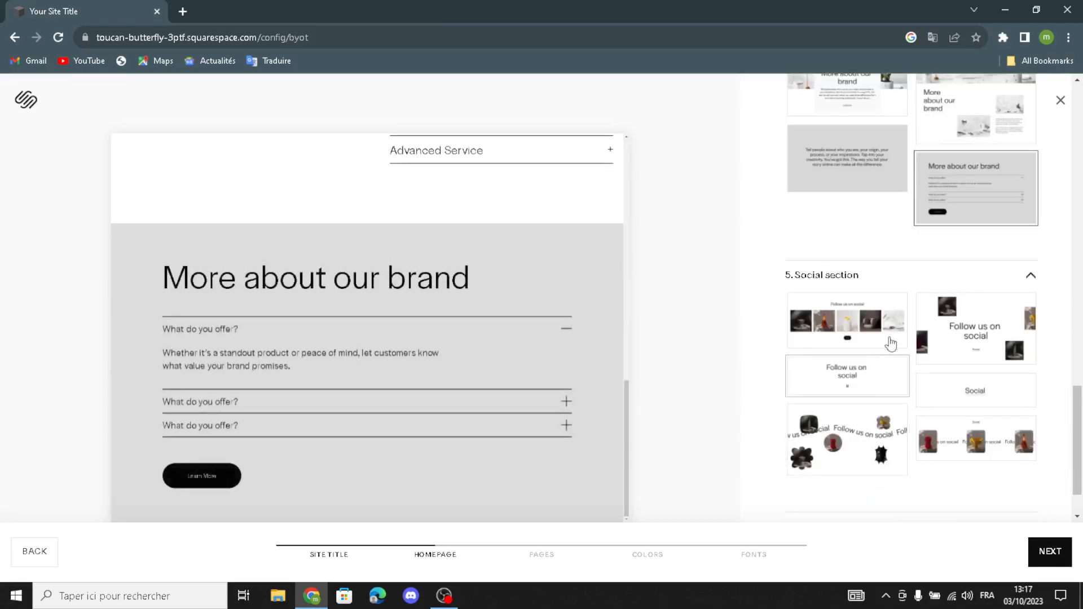
- Complete the homepage with the plain "Follow us on social" section, the red-vase Subscribe form and the Location, Hours and Contact footer
left_click(863, 394)
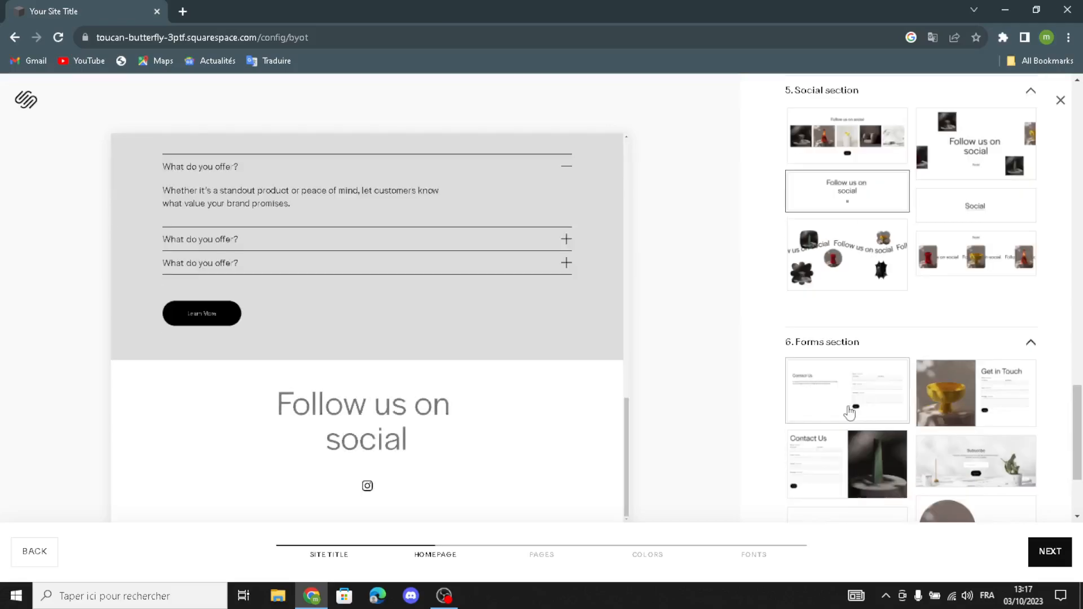
left_click(935, 456)
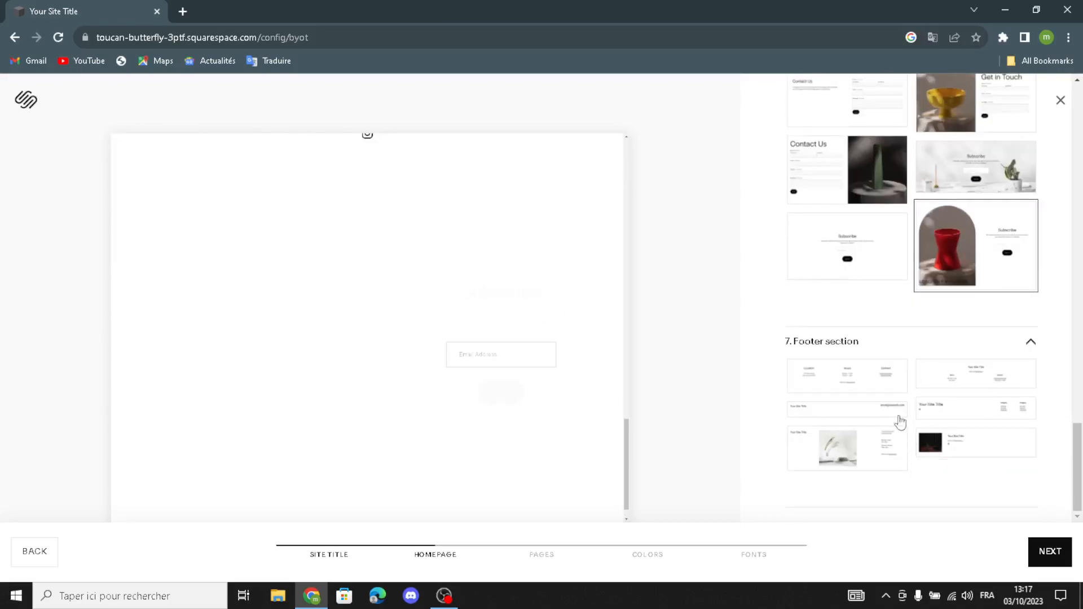
left_click(811, 359)
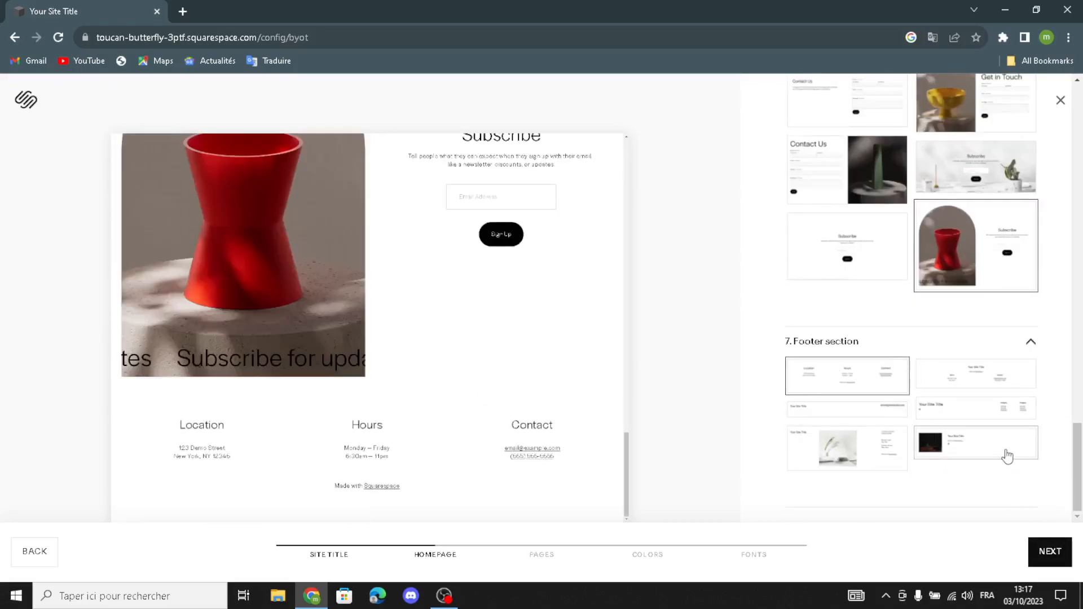
left_click(1040, 555)
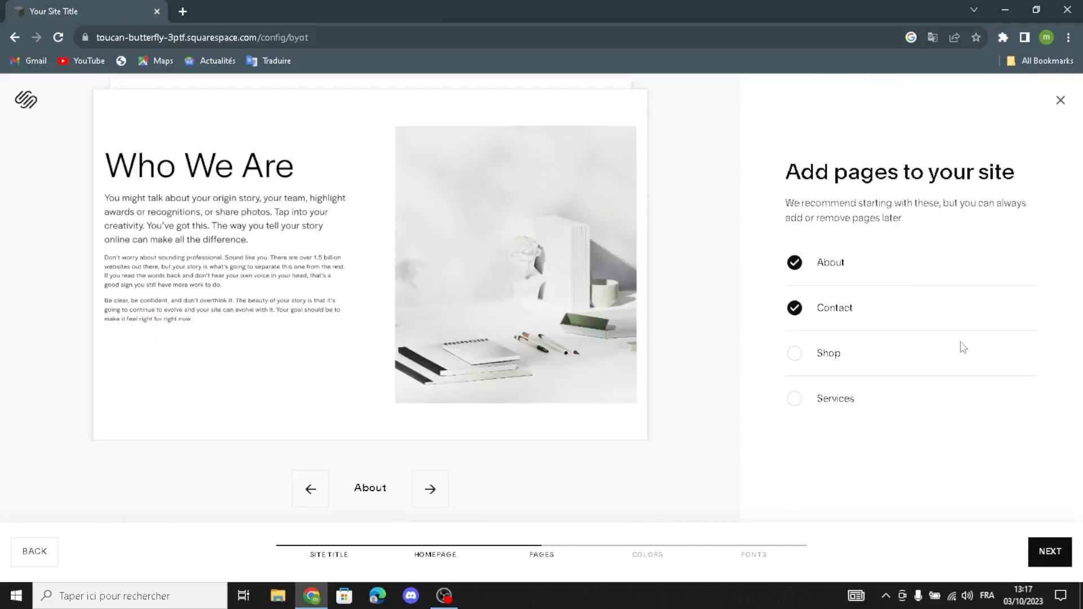
- Add the Services and Shop pages to the site alongside About and Contact
left_click(812, 402)
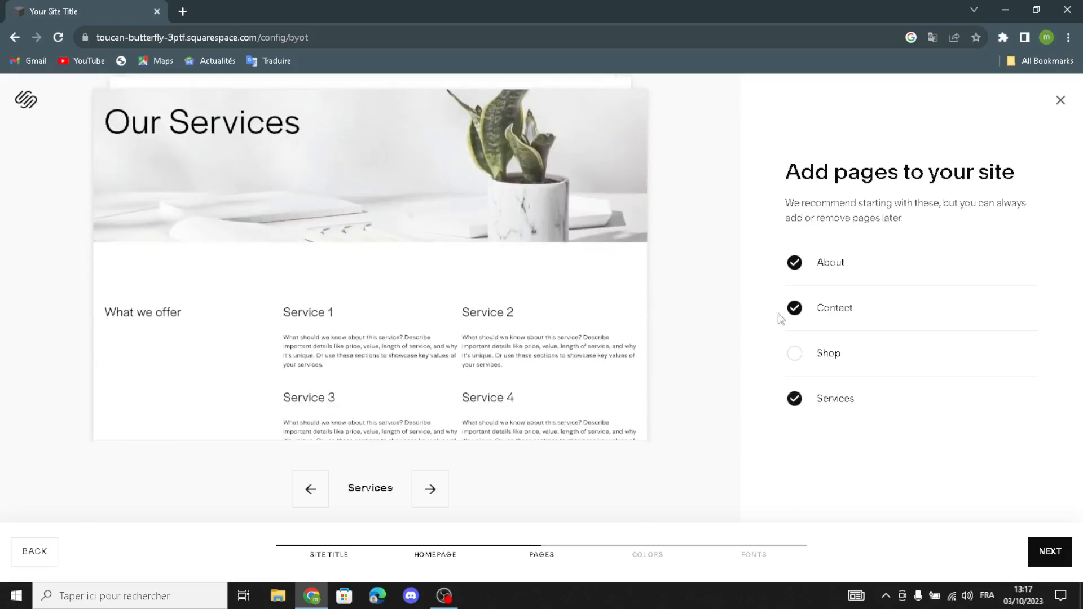
left_click(800, 358)
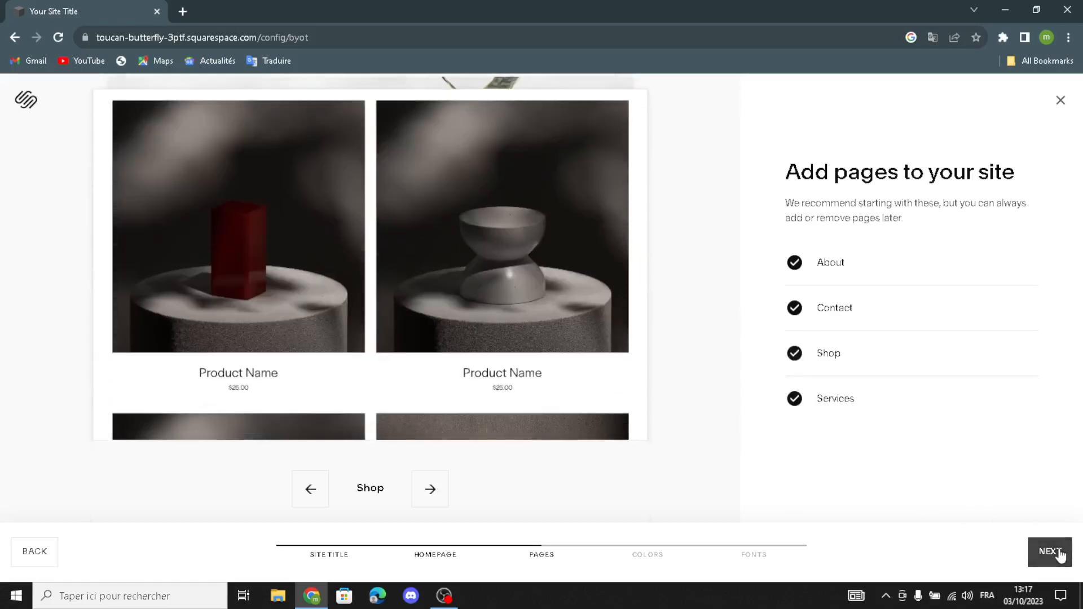
left_click(1050, 551)
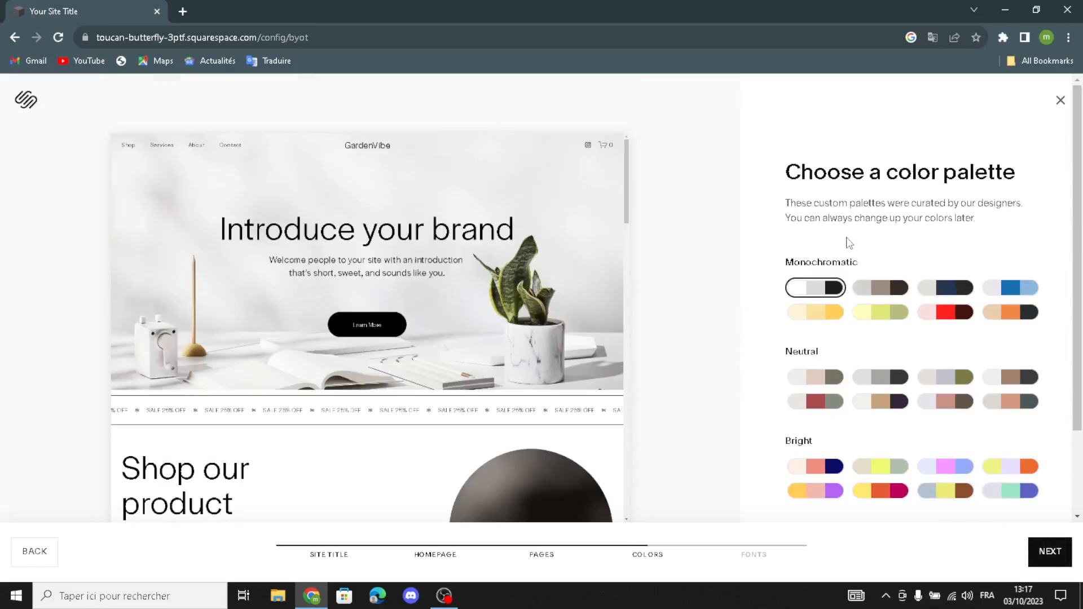
- Choose the Bright color palette of light grey, mint green and purple for the site
scroll(937, 345, "down", 2)
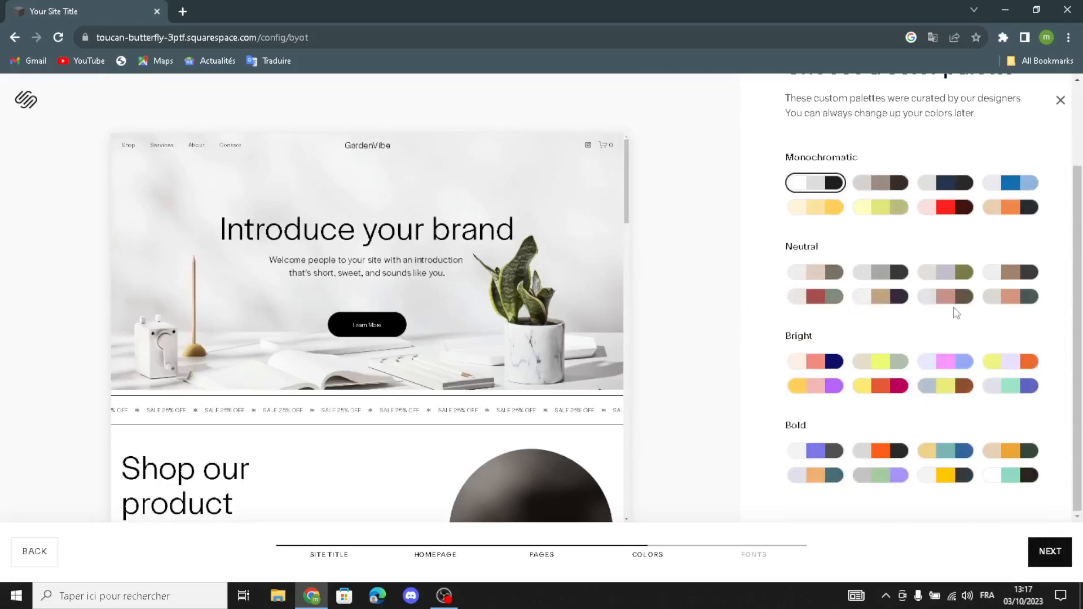
left_click(962, 277)
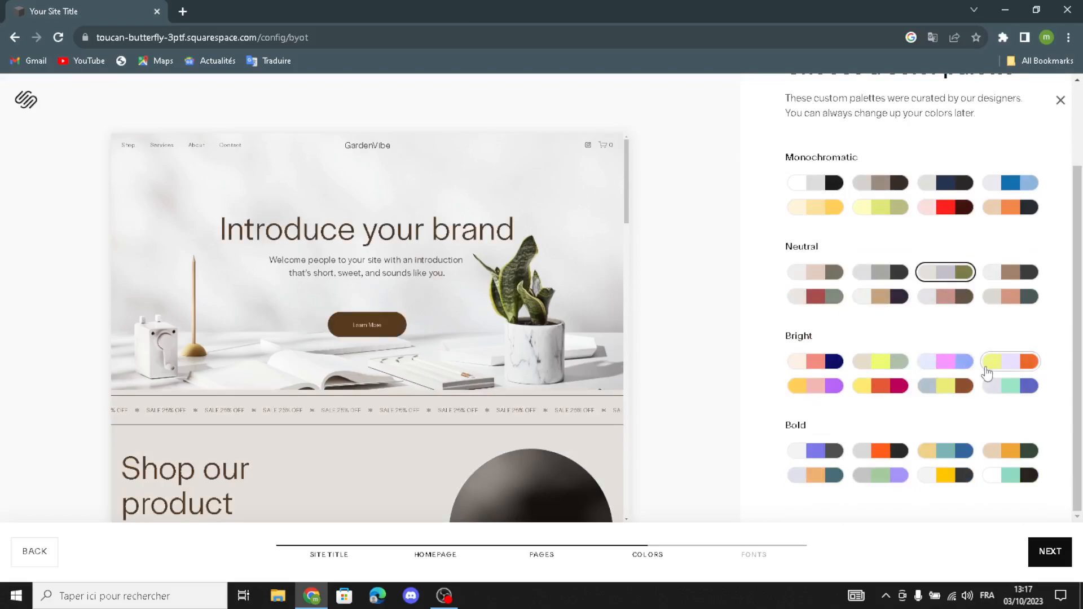
left_click(1006, 387)
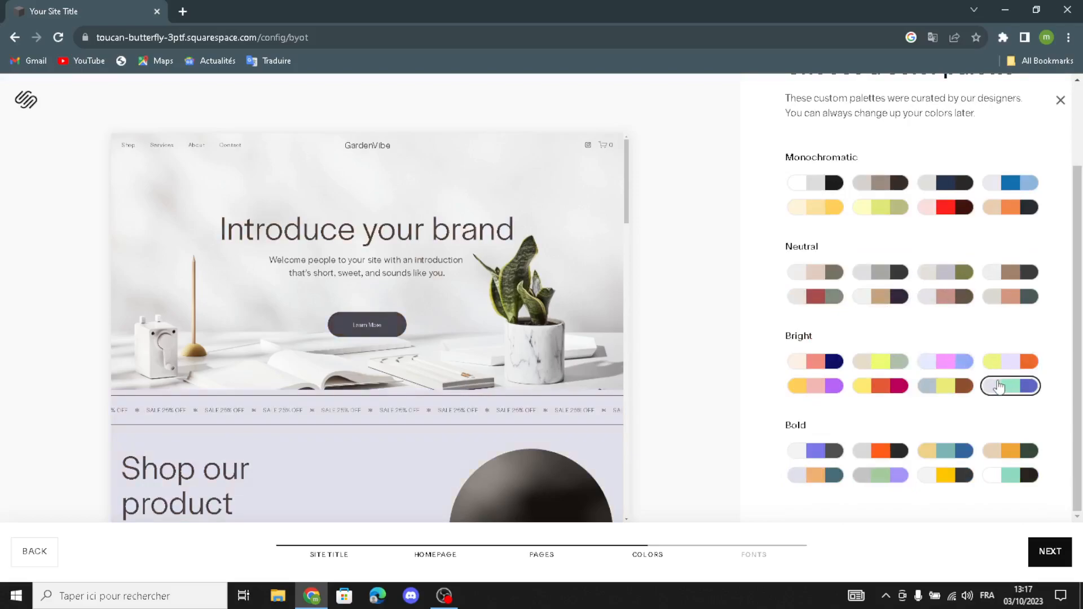
left_click(1050, 553)
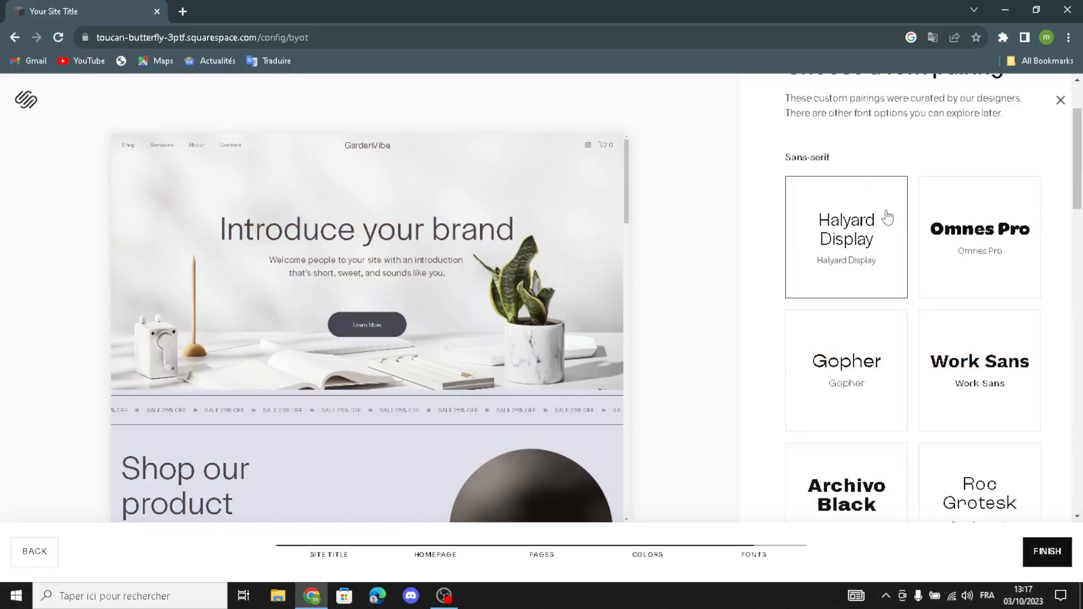
- Choose the Dapifer and Sanchez serif font pairing, finish the template and skip the Squarespace AI text setup
scroll(979, 280, "down", 7)
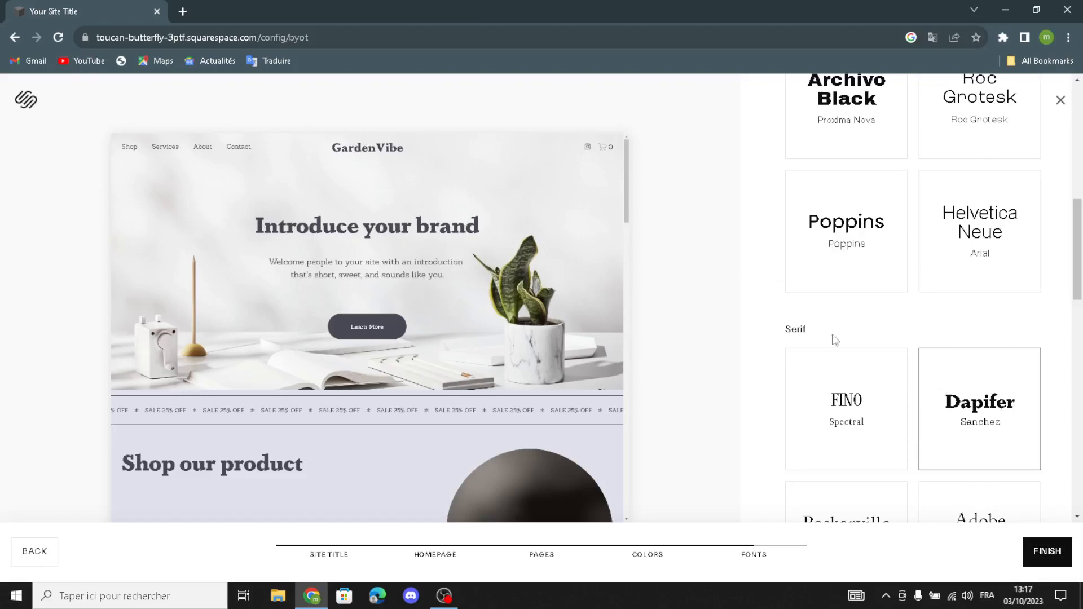
left_click(1047, 556)
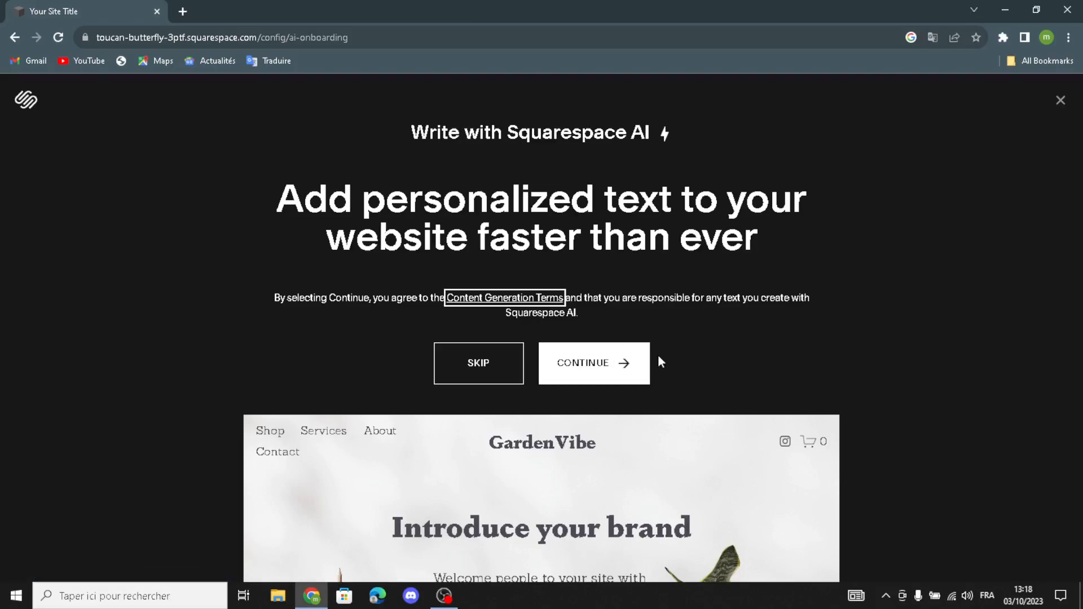
left_click(481, 376)
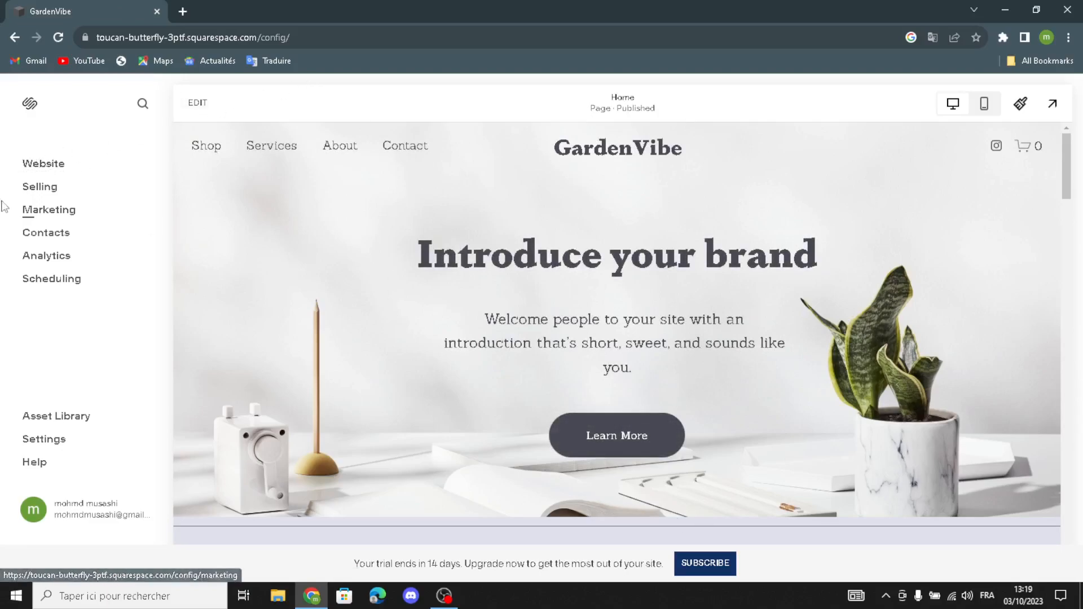
- Open the settings of the Shop page in the website's main navigation
left_click(40, 169)
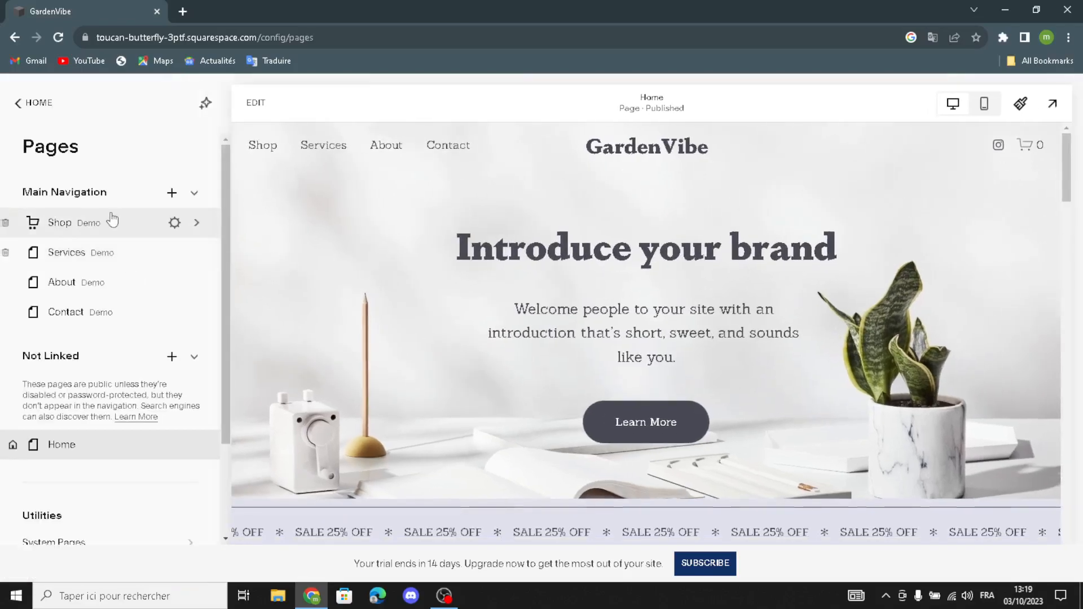
left_click(177, 225)
left_click(179, 225)
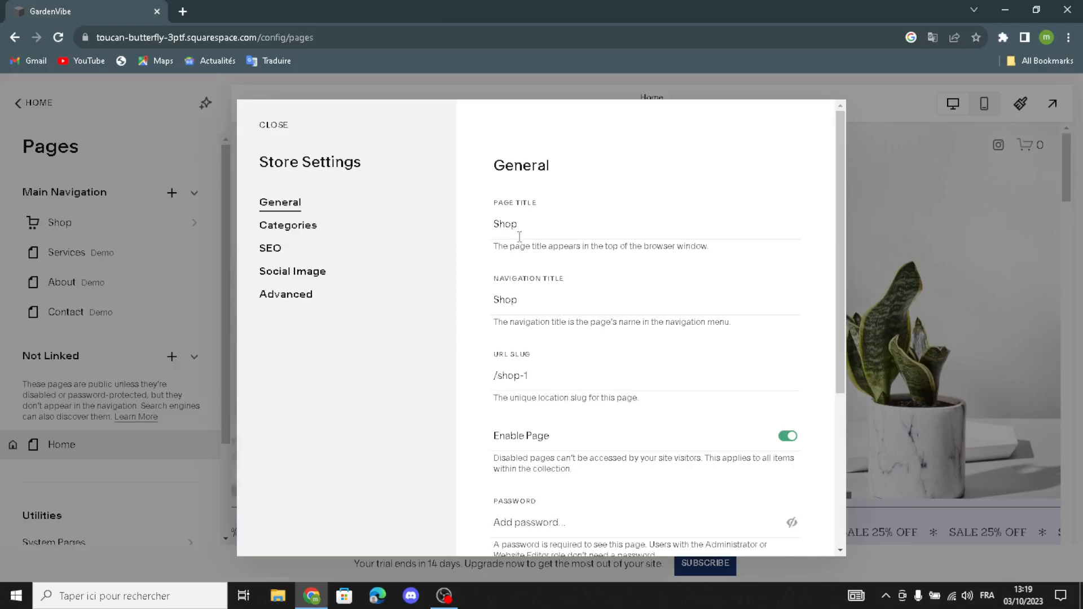
- Examine the page title and navigation title in the Shop page's general settings, and close the settings unchanged
left_click_drag(532, 231, 529, 265)
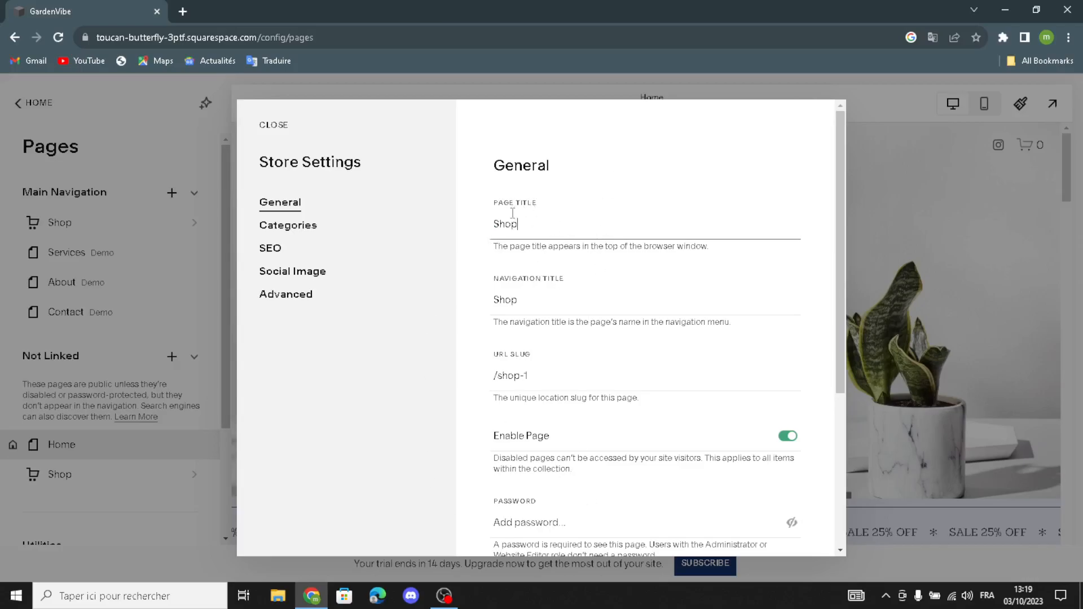
left_click_drag(532, 226, 473, 247)
left_click(530, 228)
left_click_drag(531, 227, 478, 212)
left_click(527, 220)
left_click(530, 224)
key("Tab")
left_click(544, 293)
left_click(558, 231)
left_click_drag(556, 211, 471, 233)
left_click(561, 236)
left_click(275, 127)
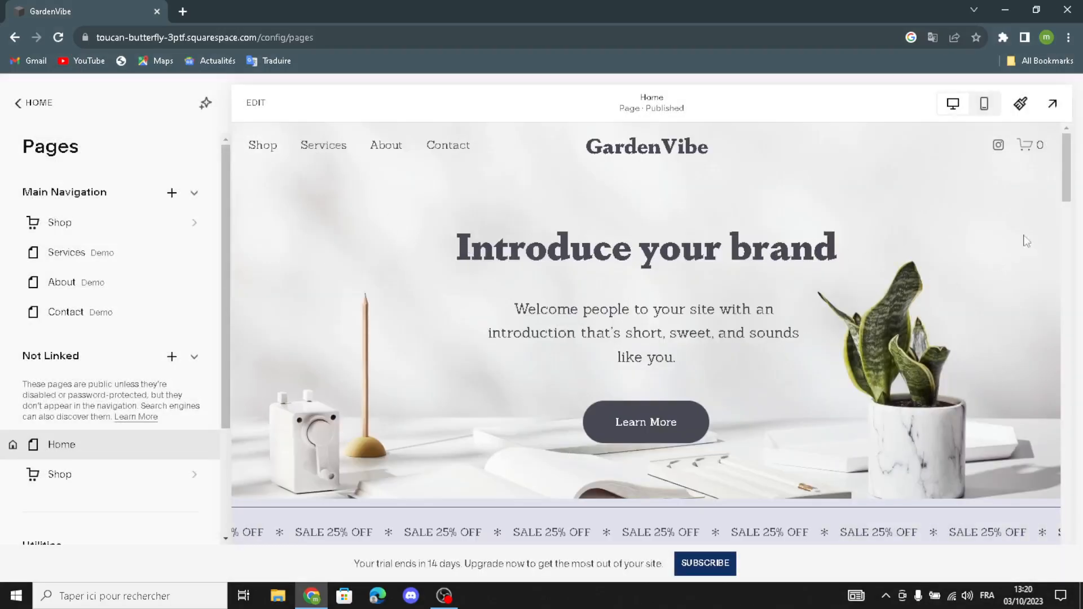
- Start editing the Home page and open its site header for editing
left_click(257, 105)
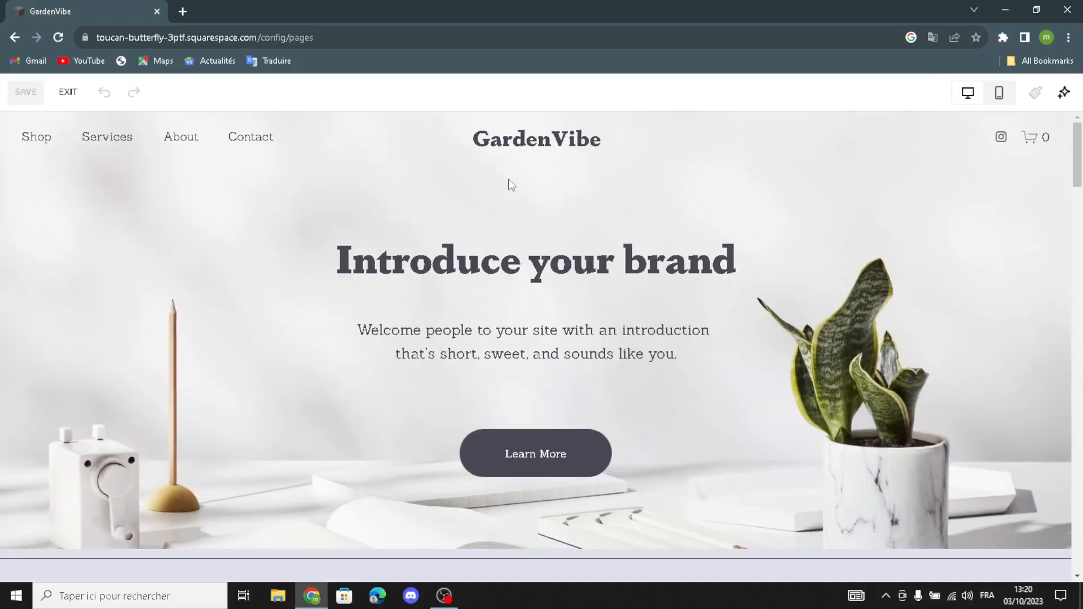
mouse_move(536, 133)
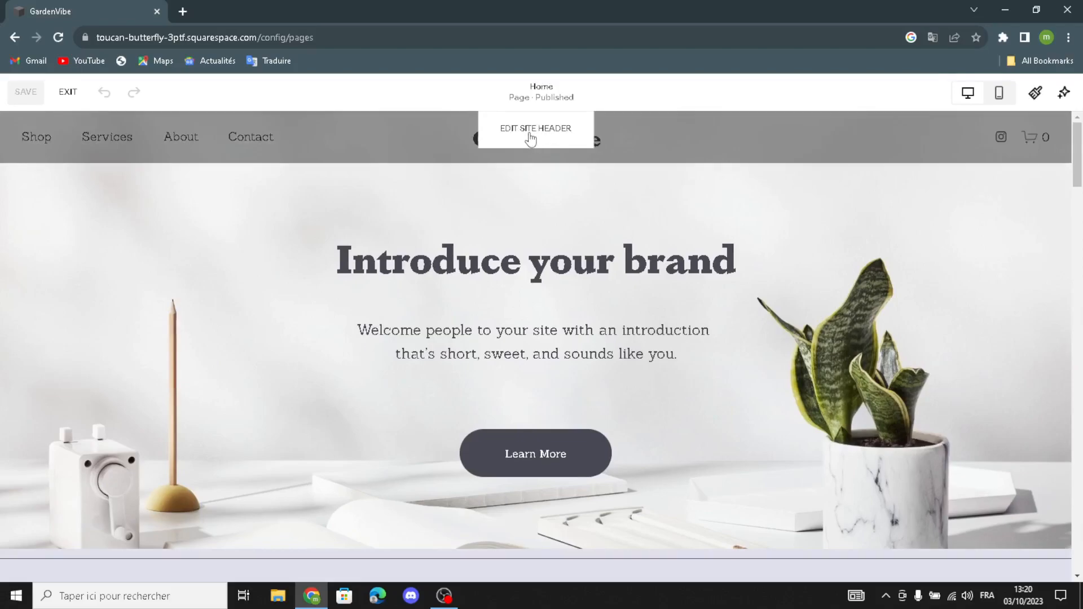
left_click(531, 135)
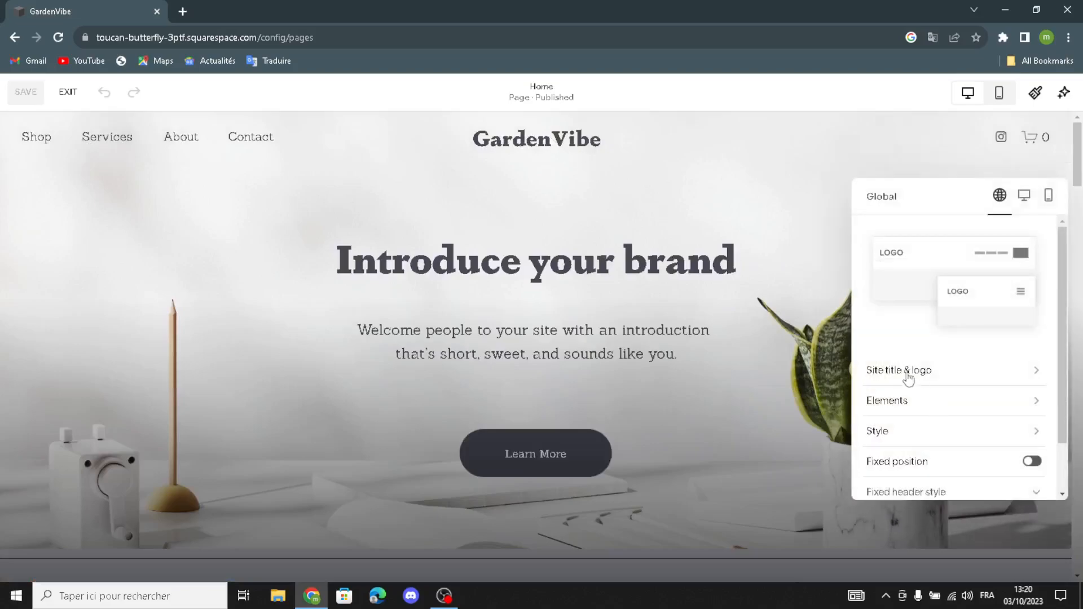
- Review the header's site title and logo options, including the image library for choosing a logo
left_click(1026, 377)
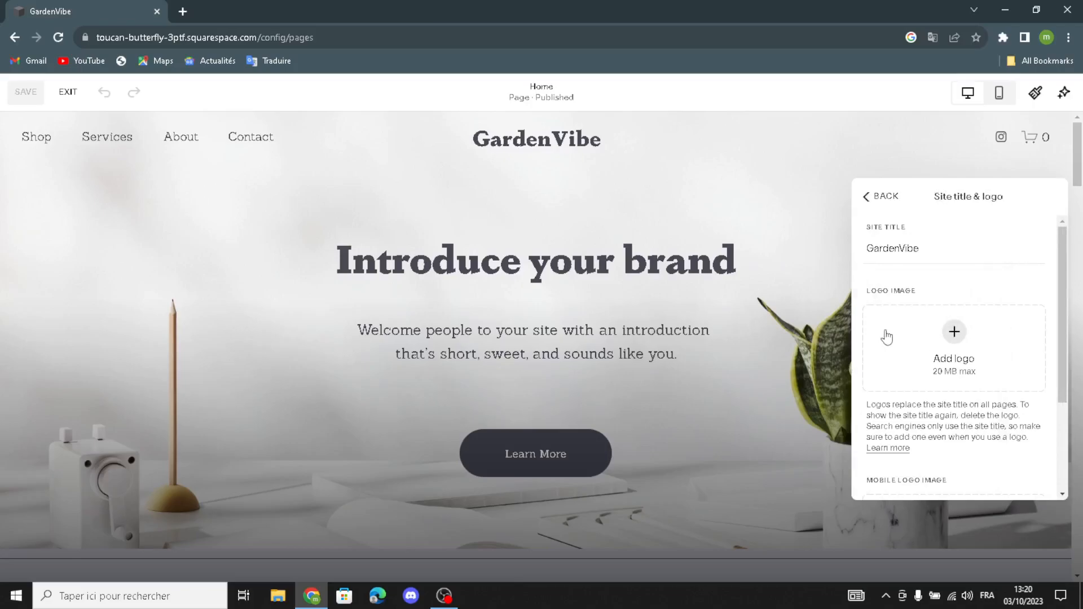
left_click(961, 342)
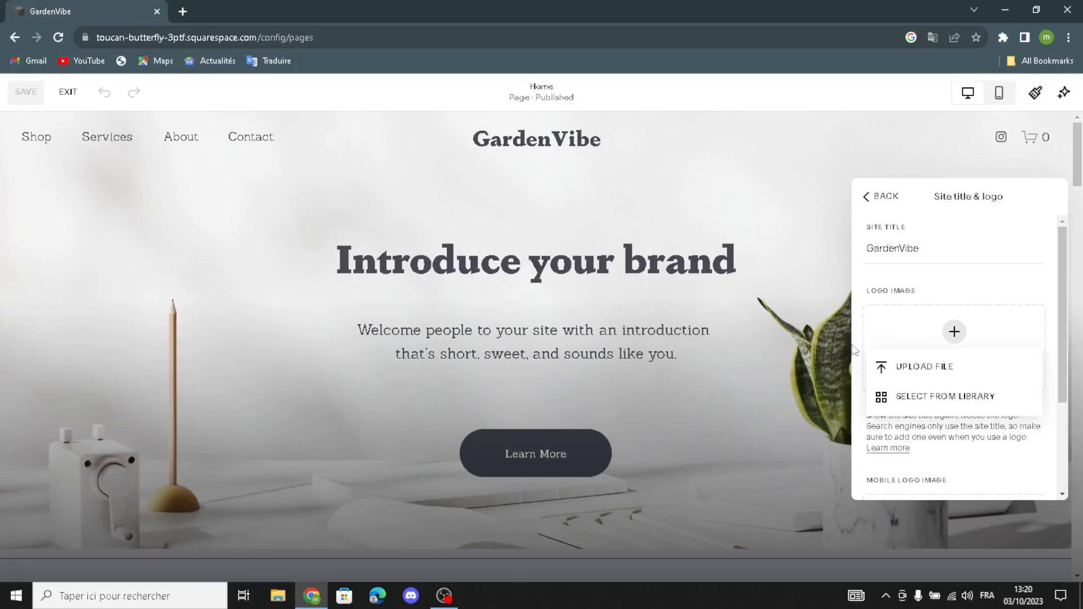
left_click(931, 404)
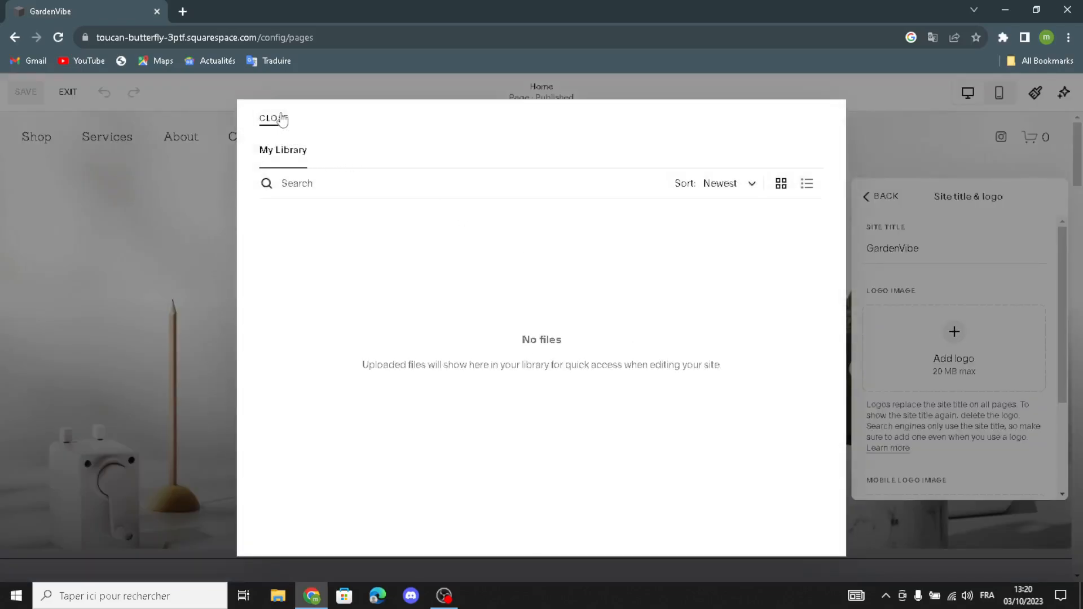
left_click(273, 118)
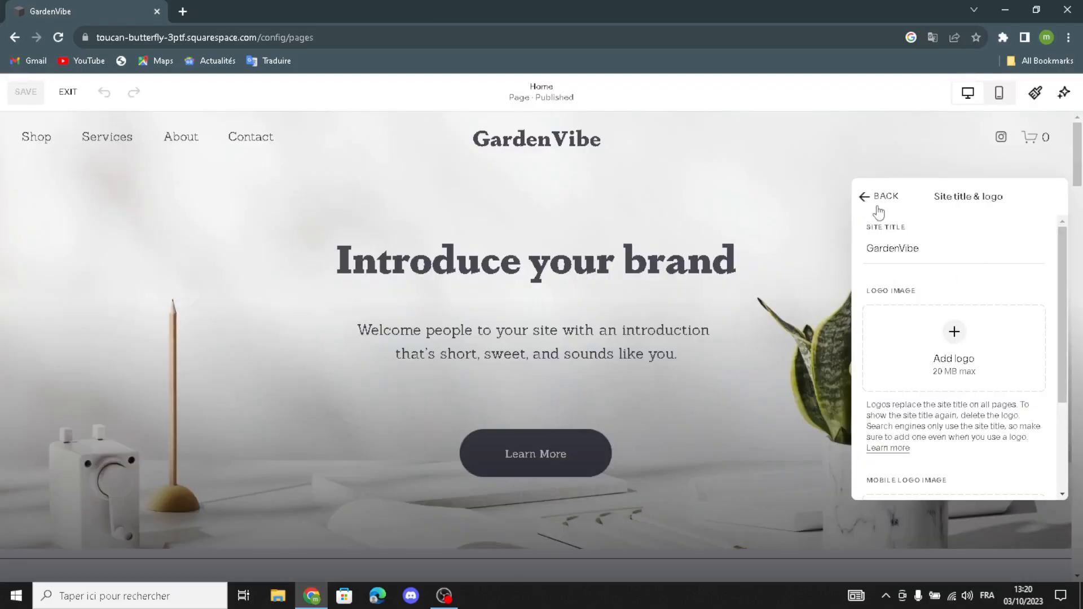
left_click_drag(960, 249, 859, 266)
left_click(954, 268)
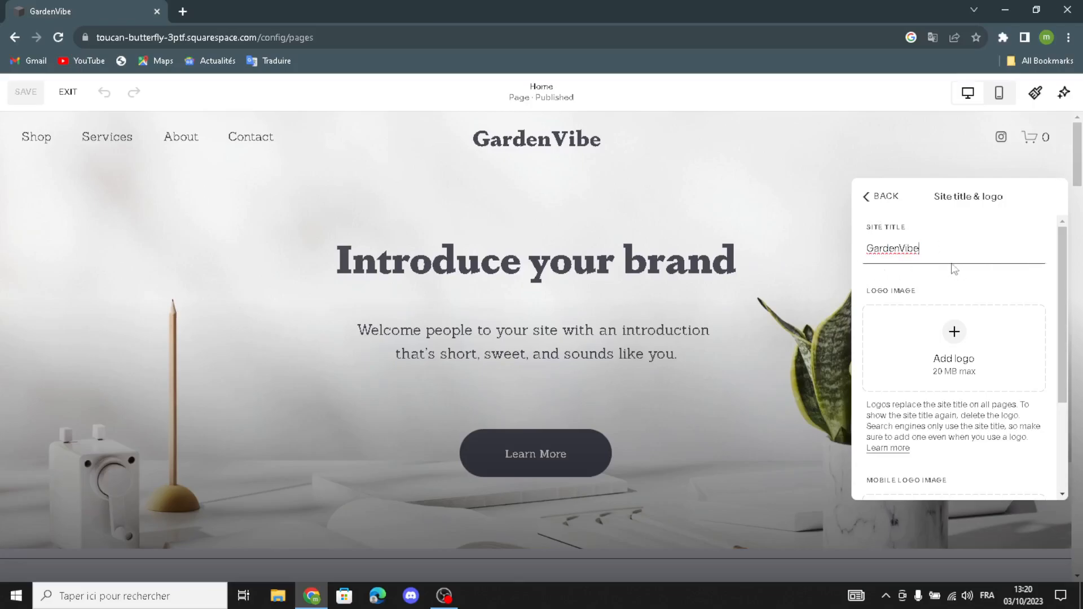
left_click(866, 197)
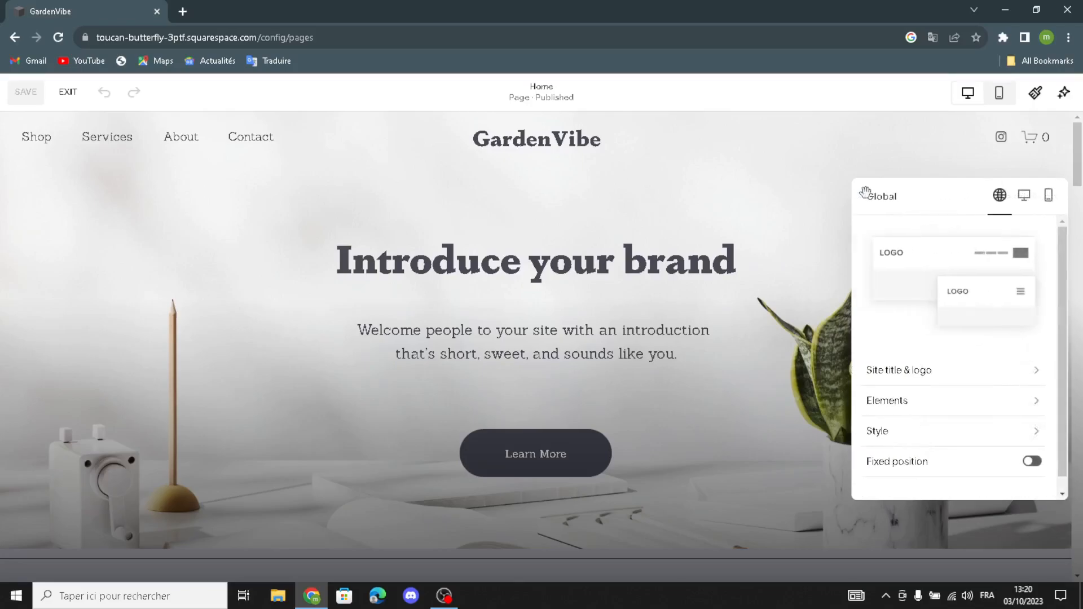
- Enable the "Get Started" button among the site header's elements and close the header settings
left_click(919, 404)
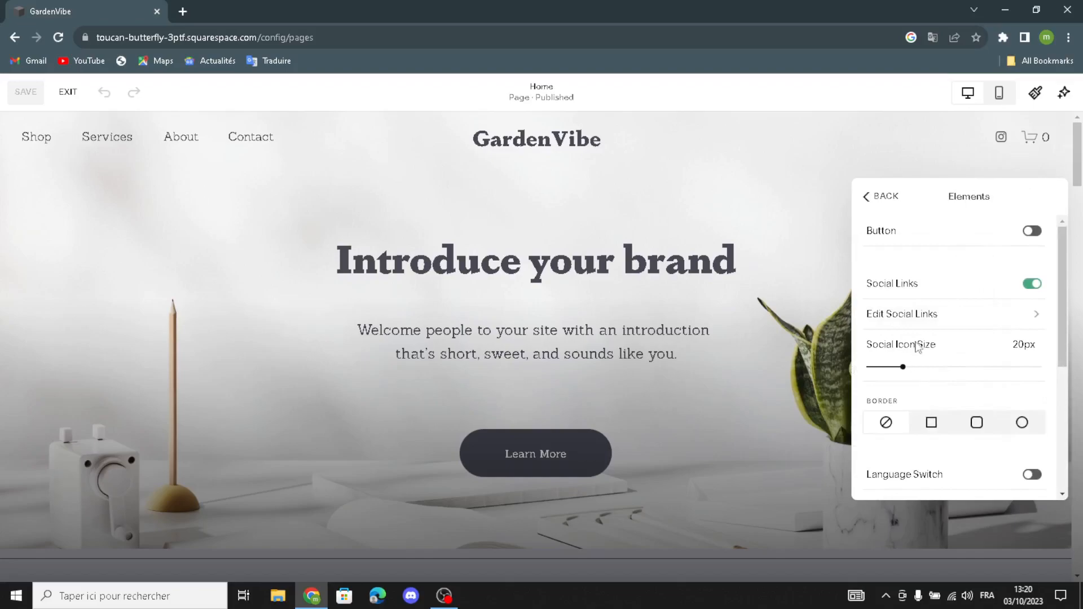
left_click(1033, 232)
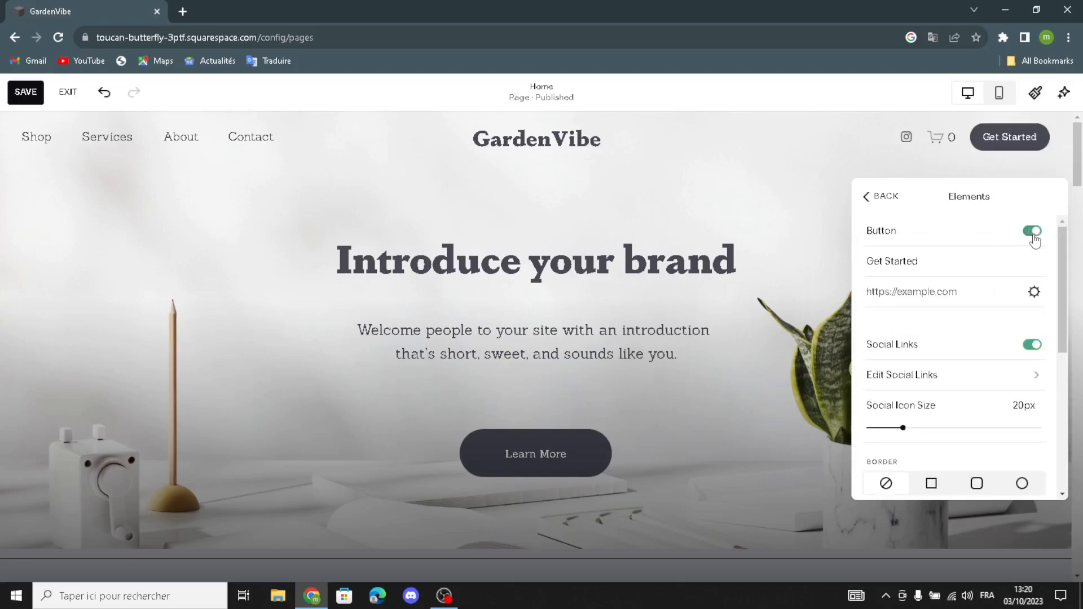
mouse_move(937, 262)
left_mouse_down()
mouse_move(864, 273)
mouse_move(931, 281)
left_mouse_up()
left_click(788, 179)
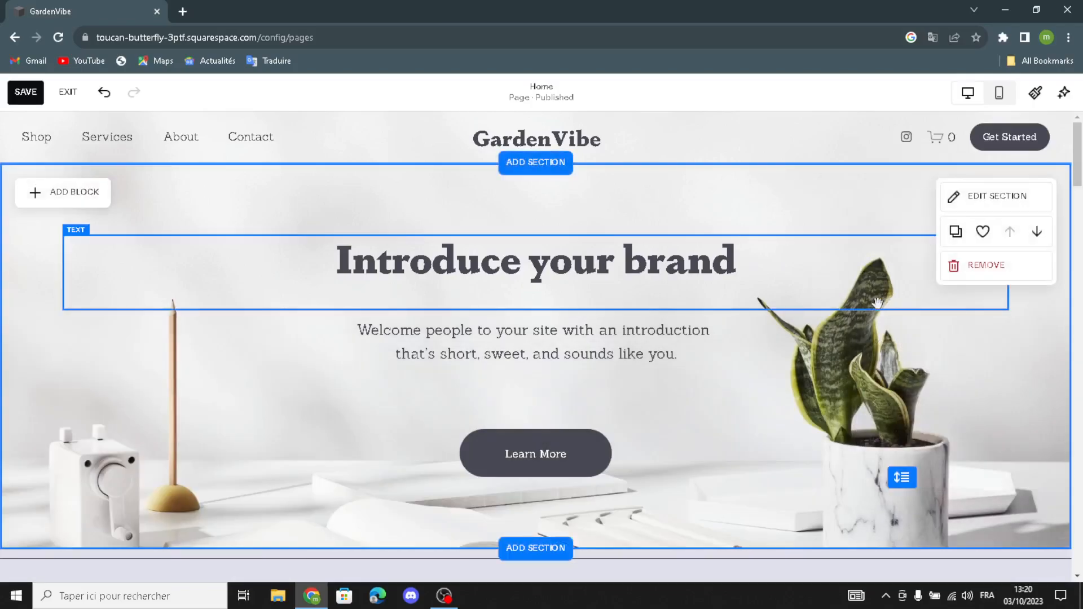
- Replace the banner heading with "welcome to our personal site for outdoor decor" and move its text block to the section's left edge
left_click(646, 255)
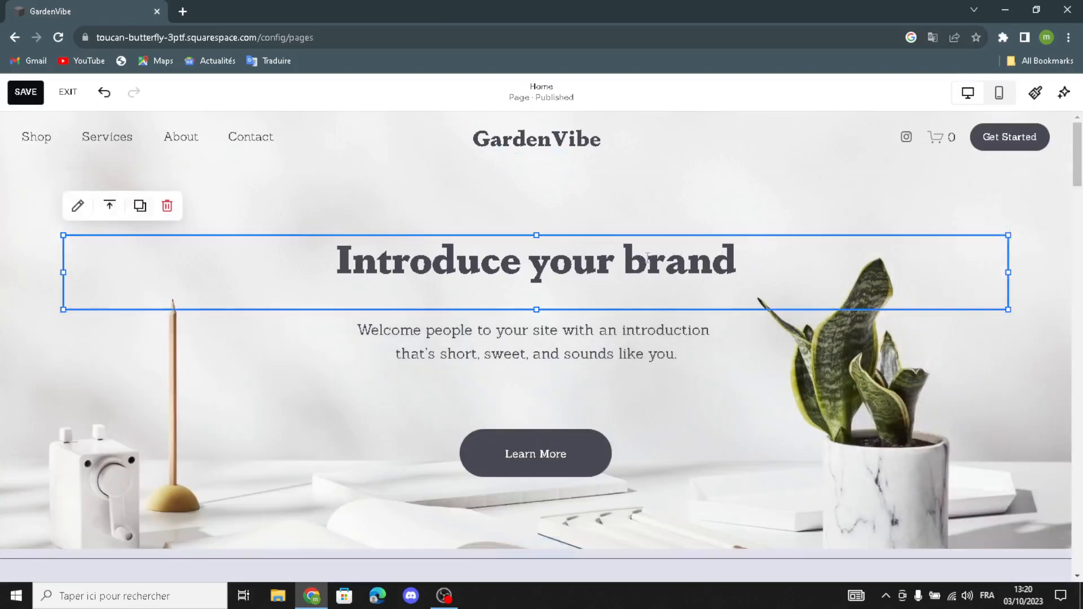
left_click_drag(746, 269, 343, 269)
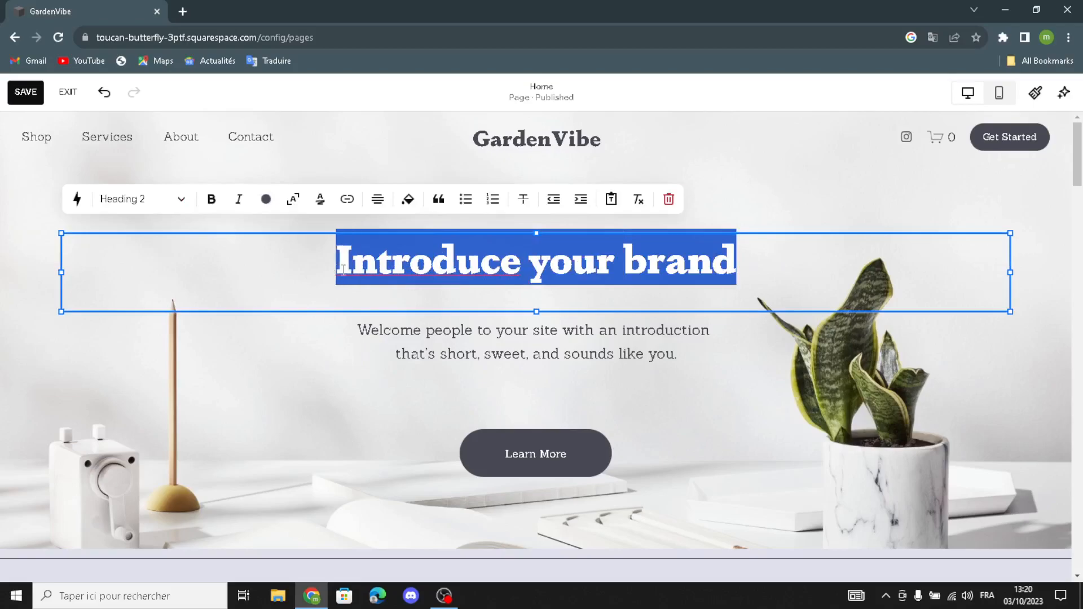
type("we")
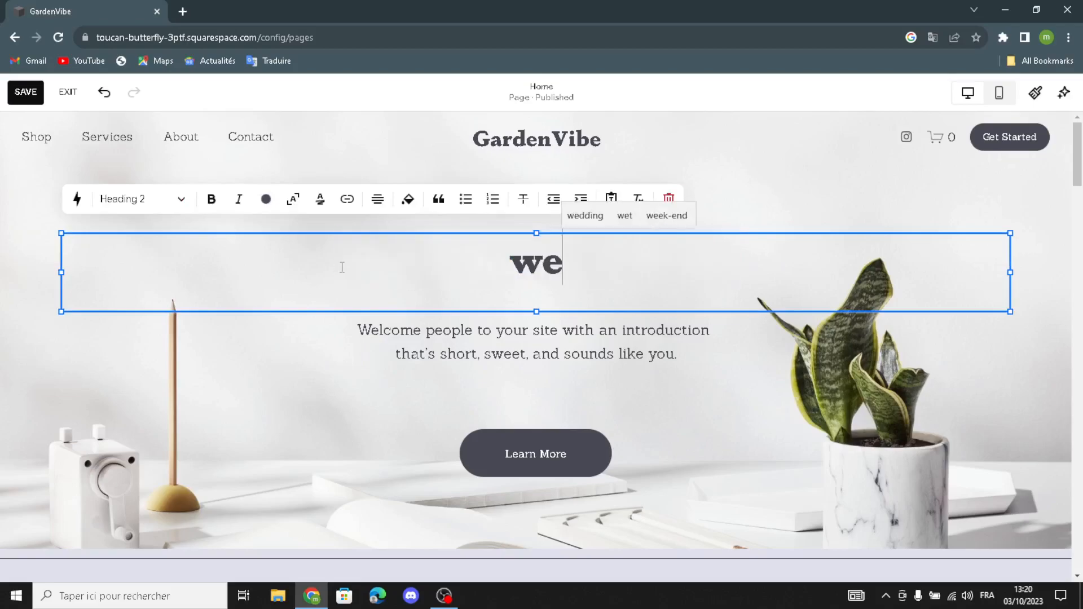
type("lcome t")
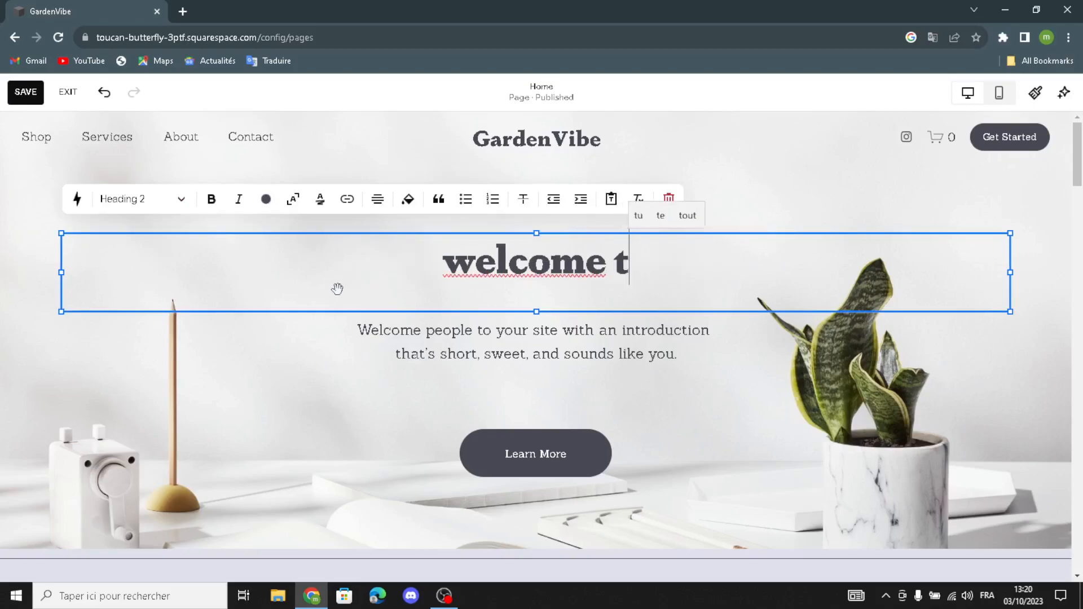
type("o our personal site for")
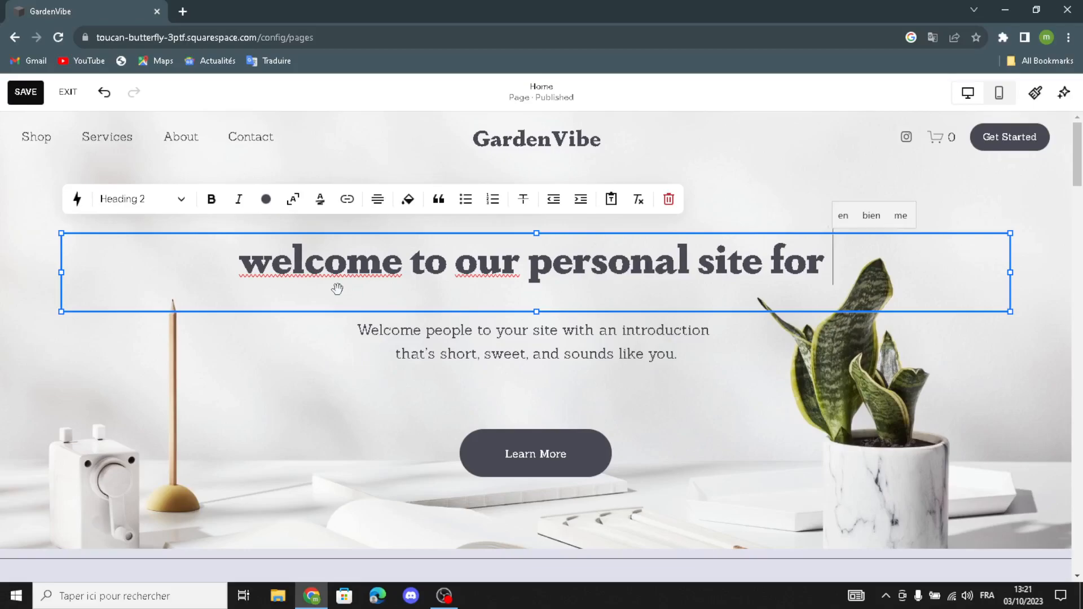
type(" ou")
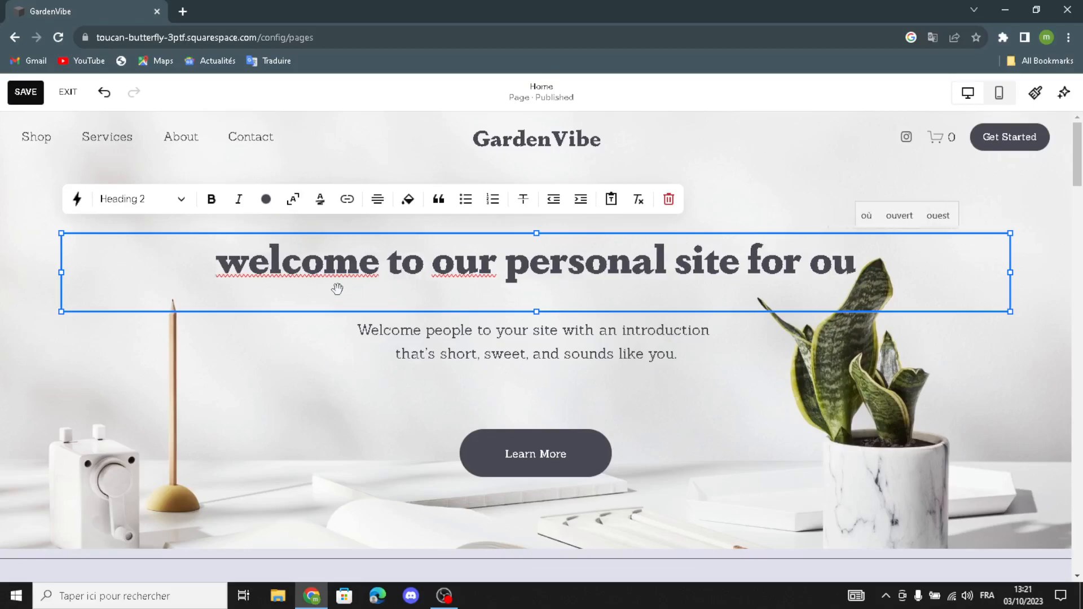
type("tdoor deco")
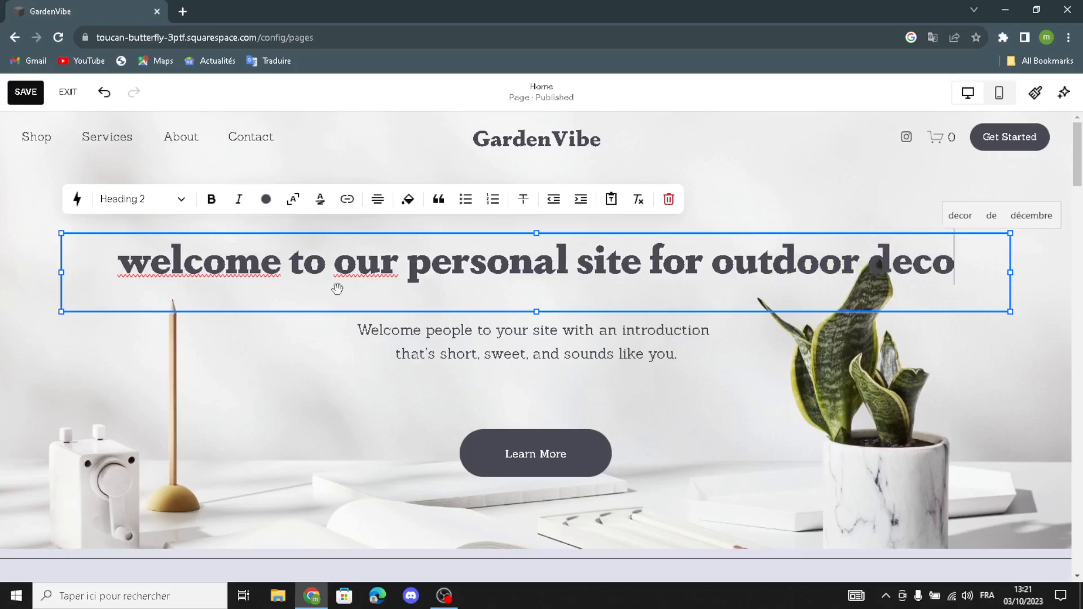
type("r")
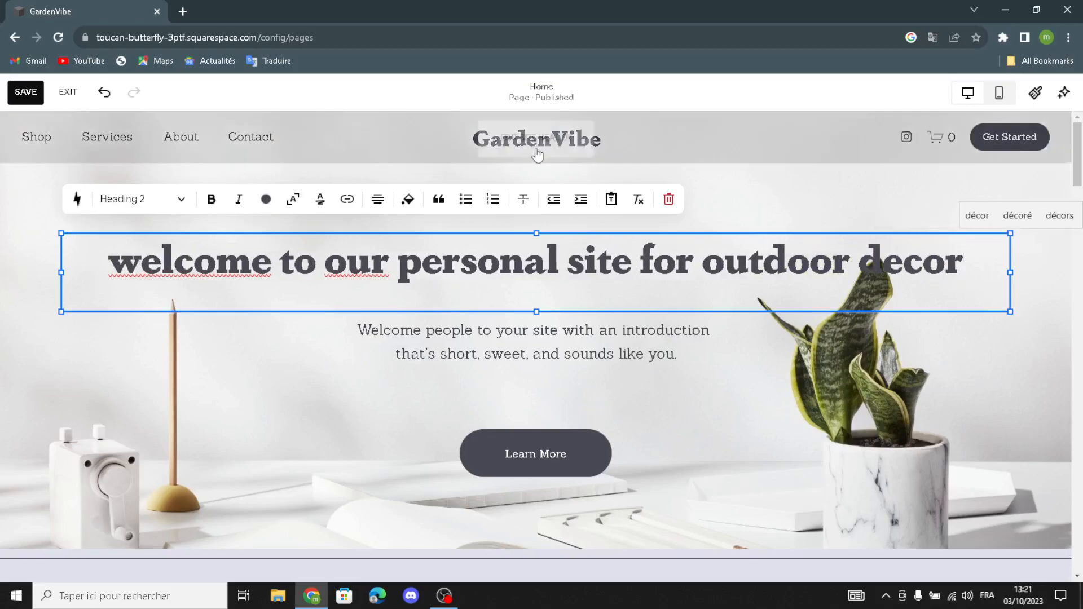
left_click_drag(685, 254, 626, 231)
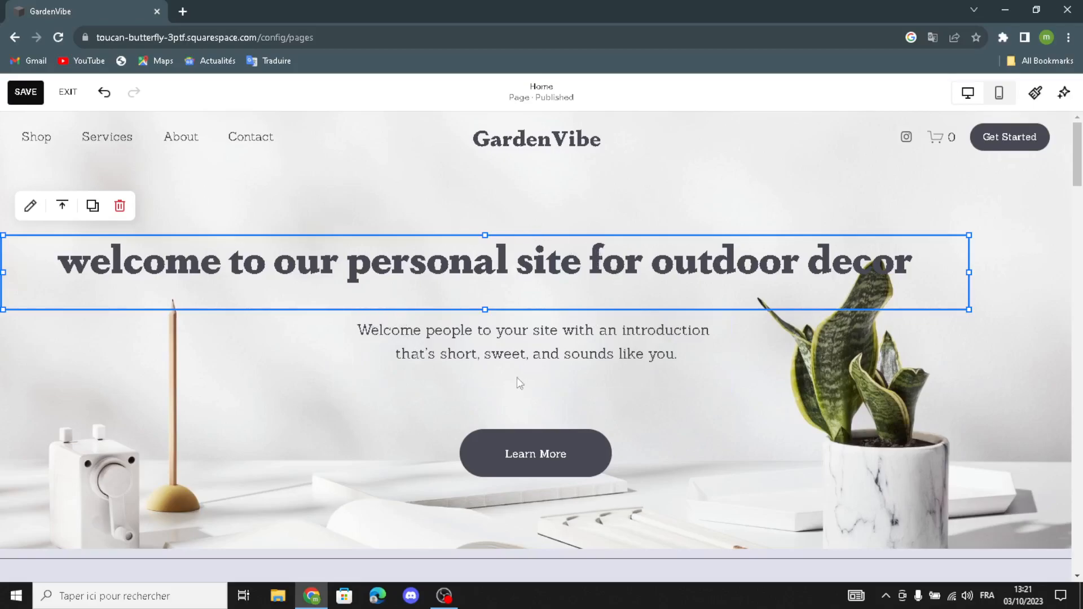
left_click(487, 217)
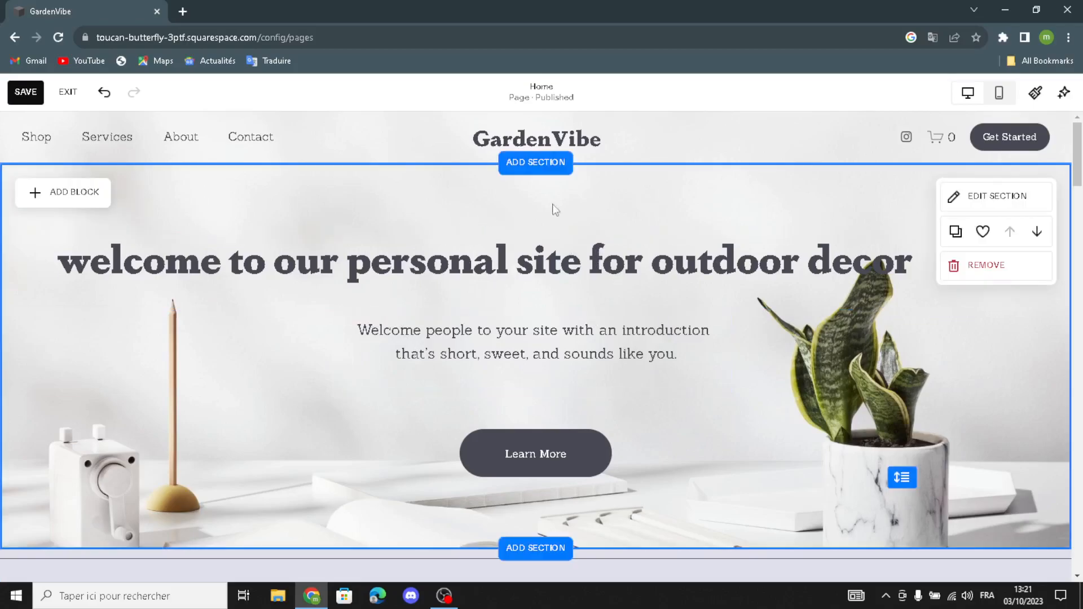
- Delete the background image Light Objects 2.jpg from the Home page's banner section
left_click(977, 198)
left_click(948, 246)
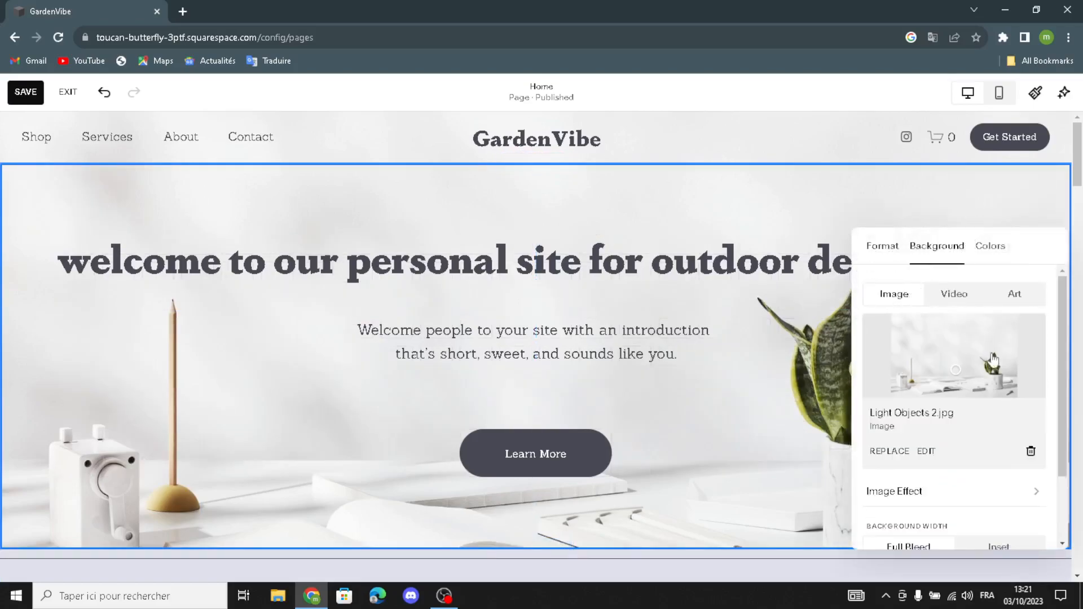
left_click(1031, 452)
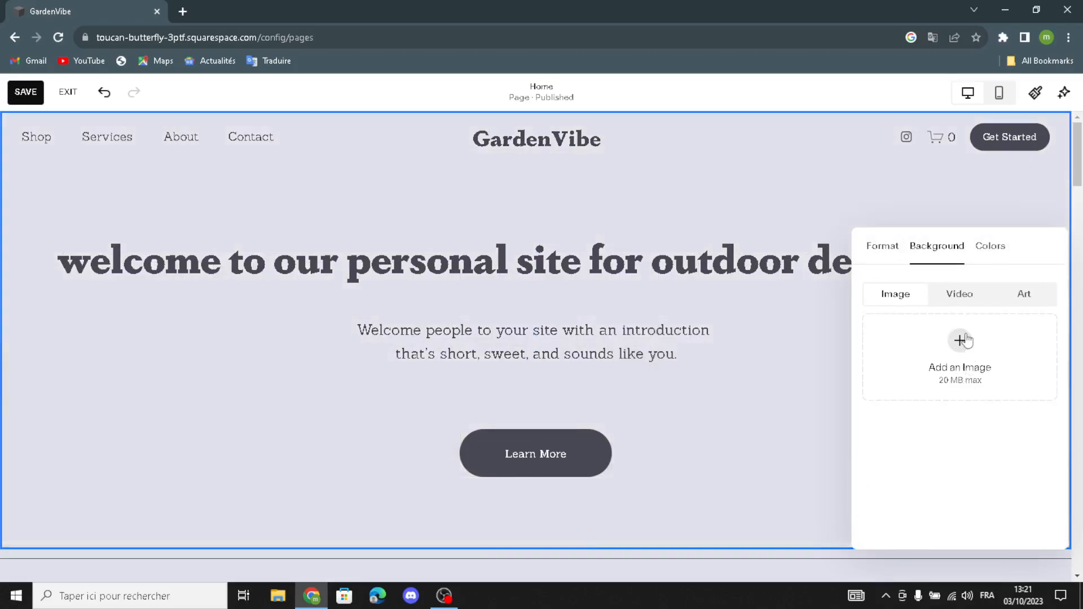
- Search the free stock images for "garden and outdoor decor" to find a background for the banner section
left_click(965, 340)
left_click(943, 404)
left_click(347, 151)
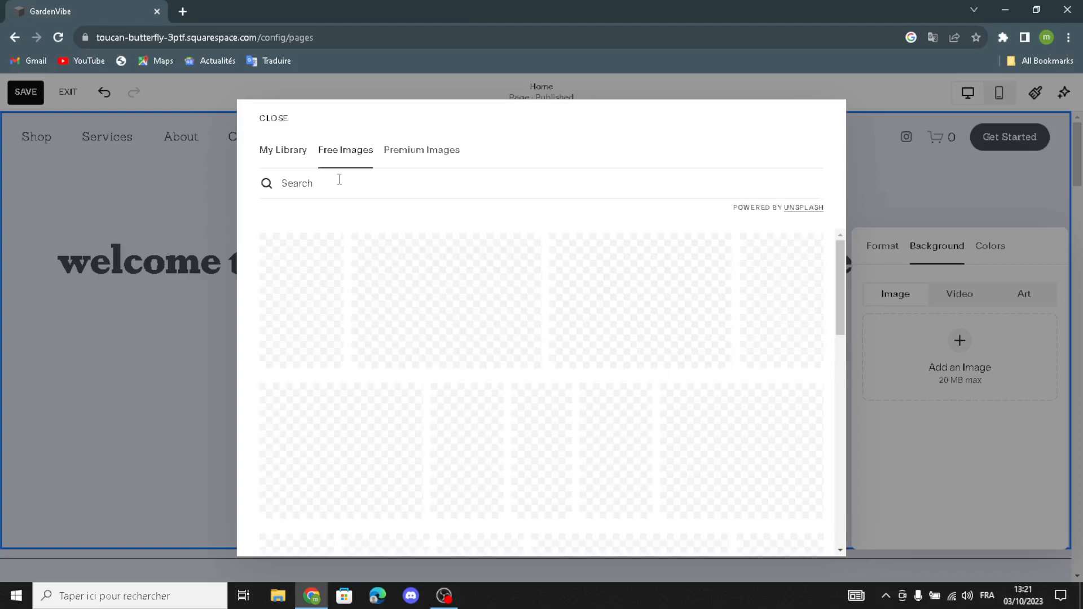
left_click(339, 181)
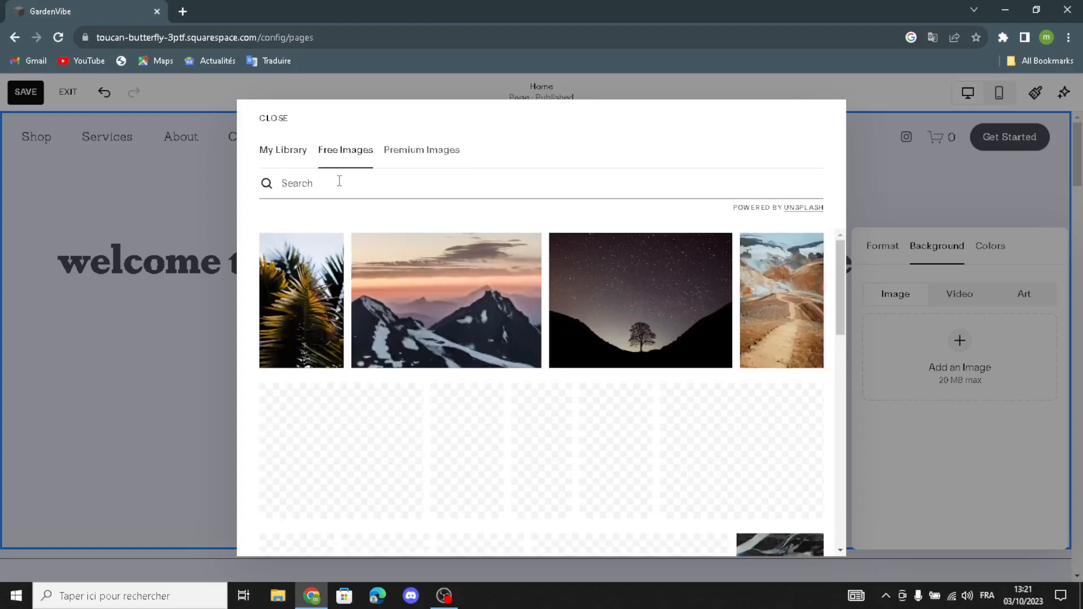
type("outd")
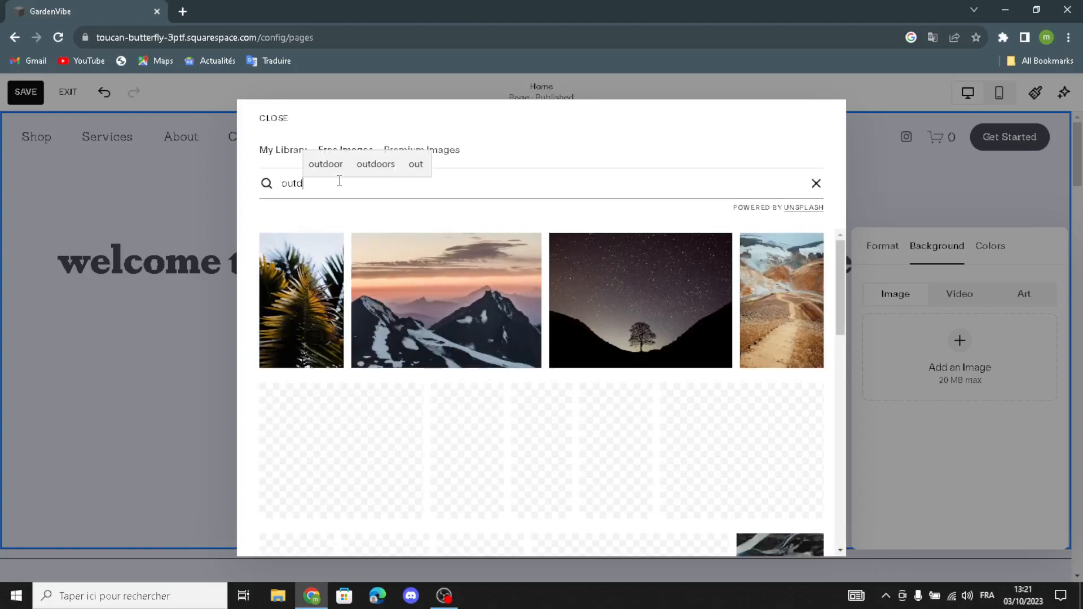
type("oor")
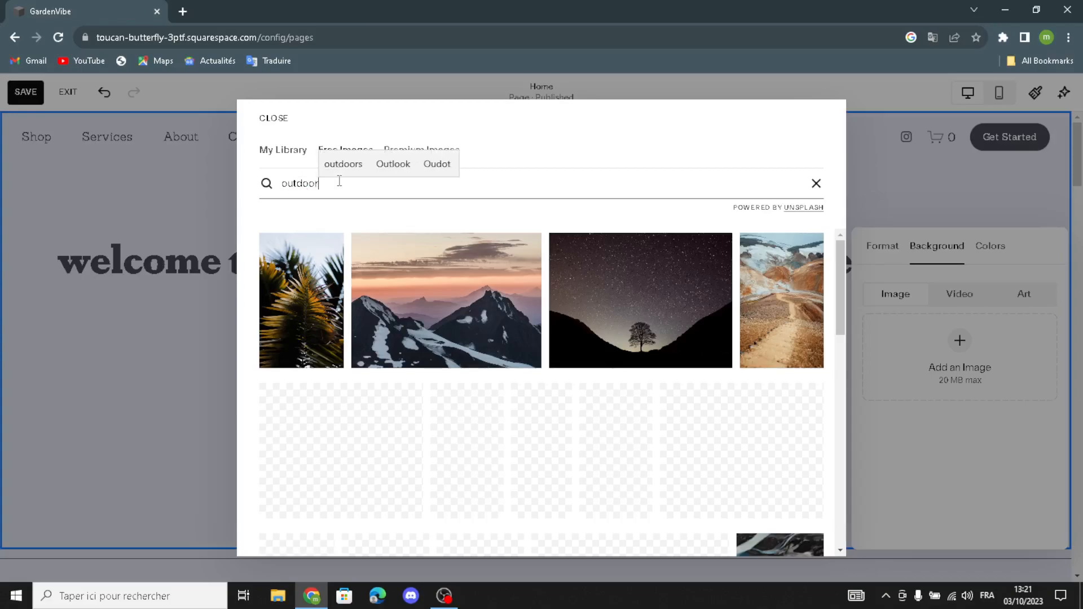
type(" decor")
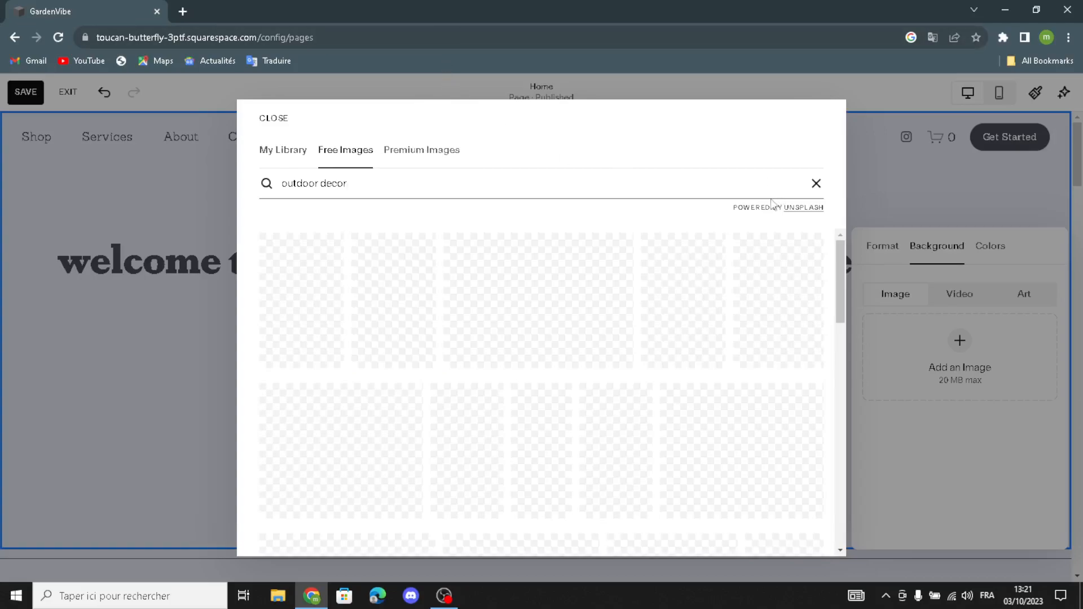
left_click(281, 188)
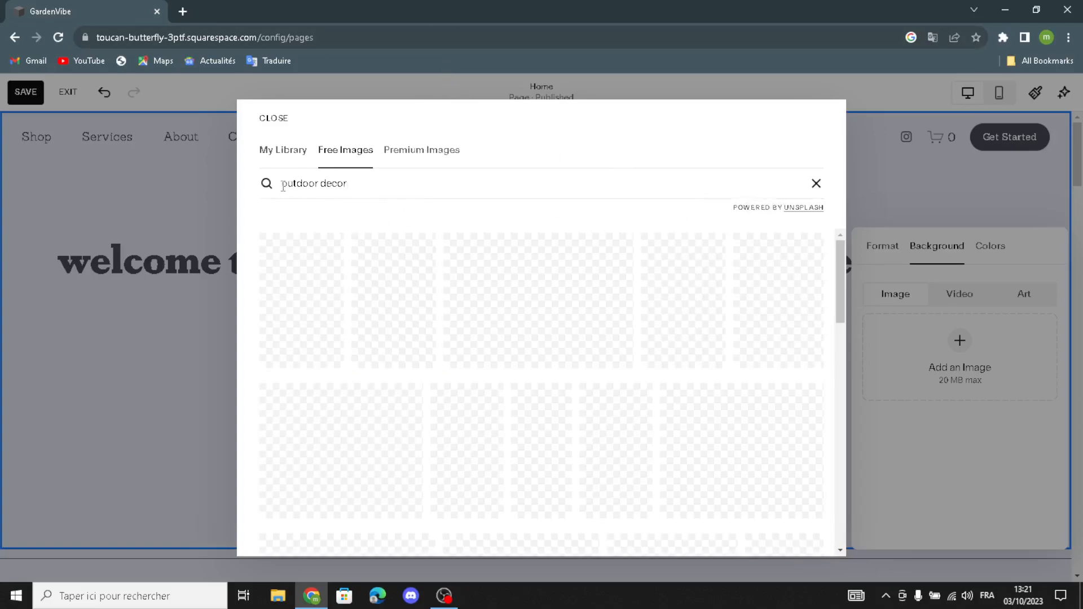
type("garden and")
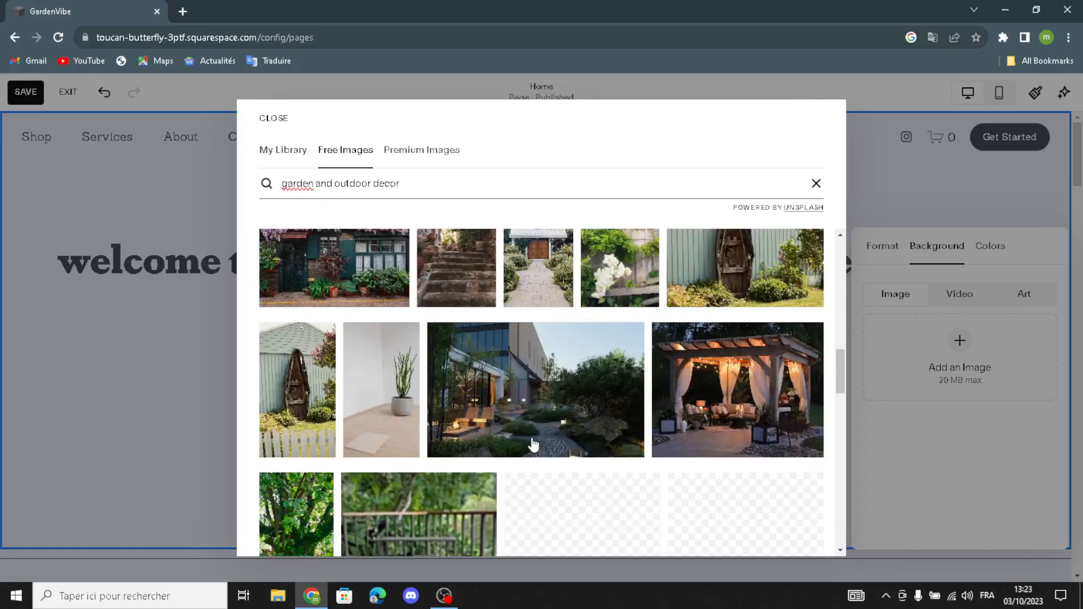
- Add the D5 Render photo of a modern building's garden with a stone path as the banner section's background
left_click(534, 445)
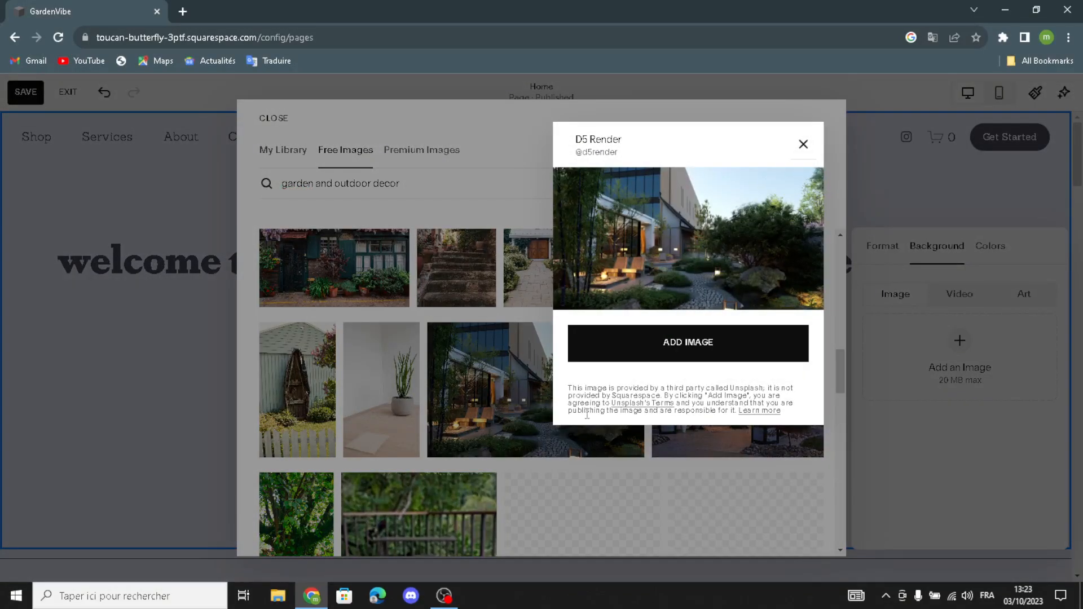
left_click(747, 356)
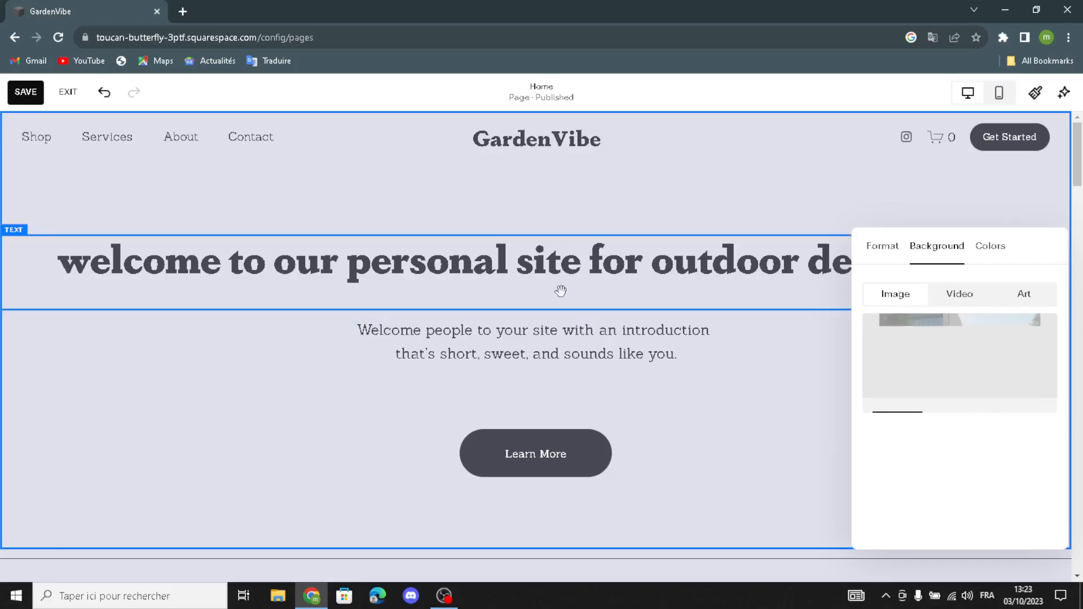
scroll(563, 294, "down", 2)
scroll(551, 306, "up", 2)
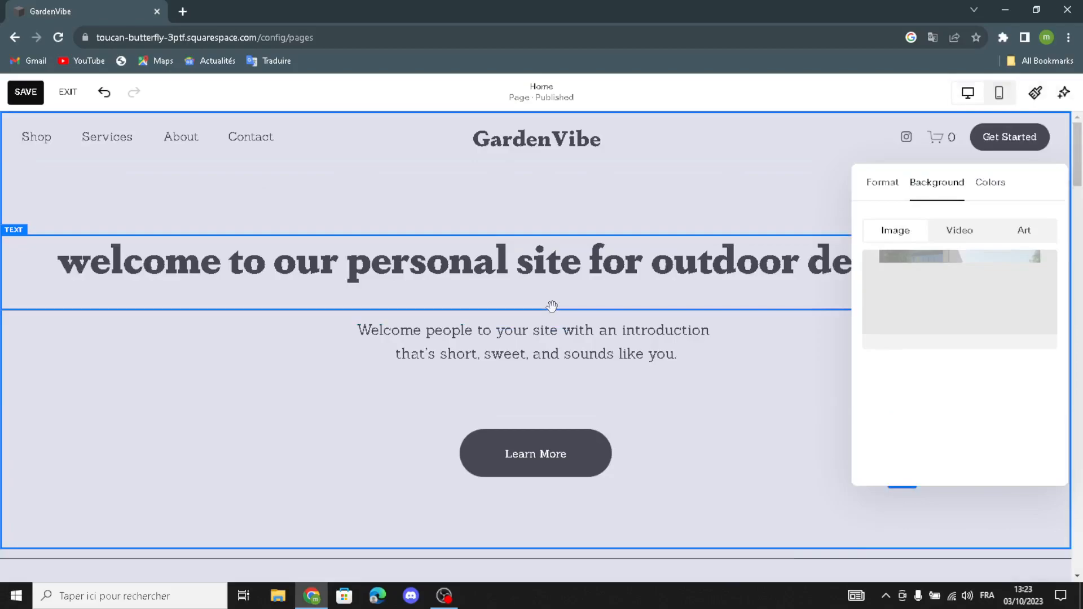